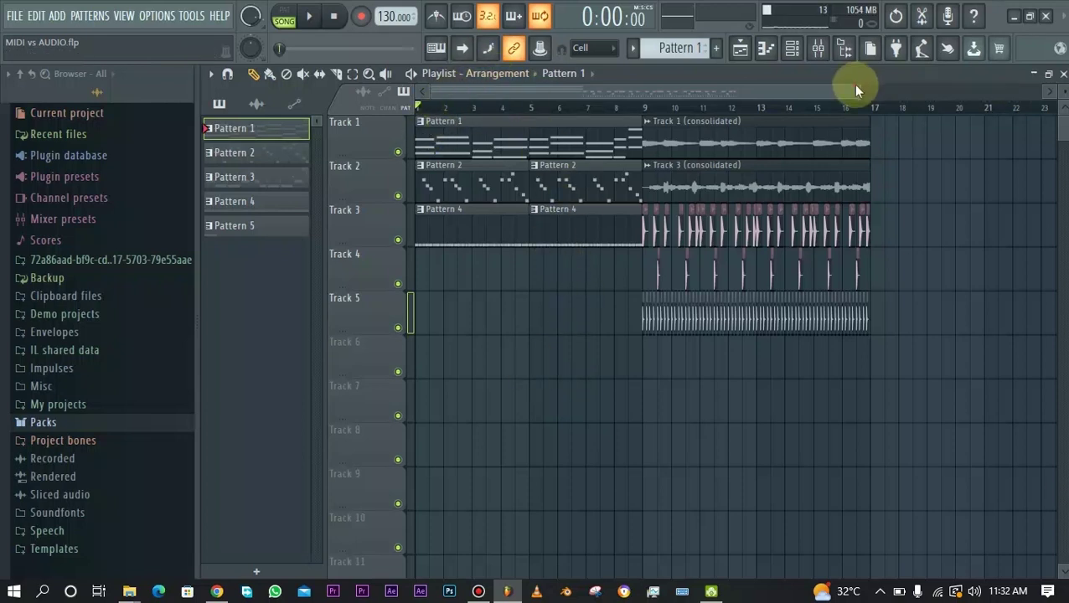
Zoom the playlist in so the bar 1–8 MIDI patterns and bar 9+ audio clips fill the view.
left_click_drag(853, 87, 752, 90)
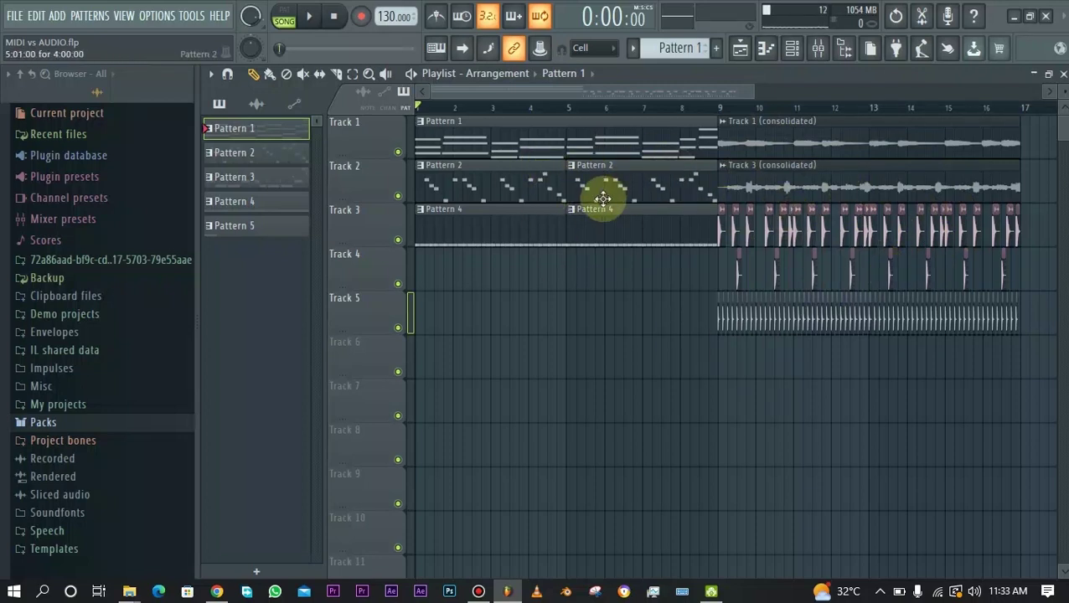
key("space")
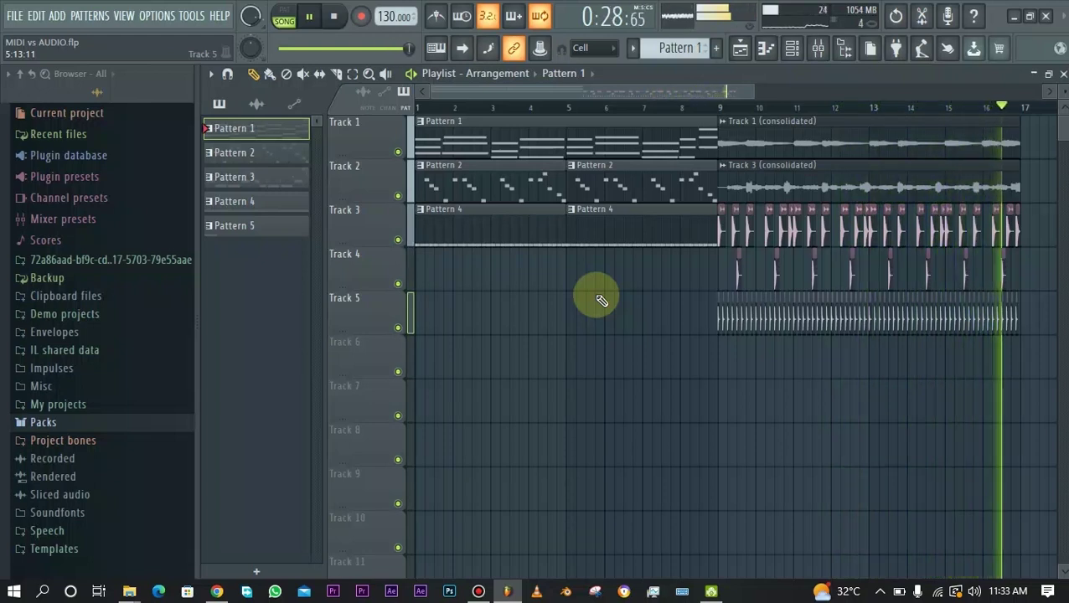
key("space")
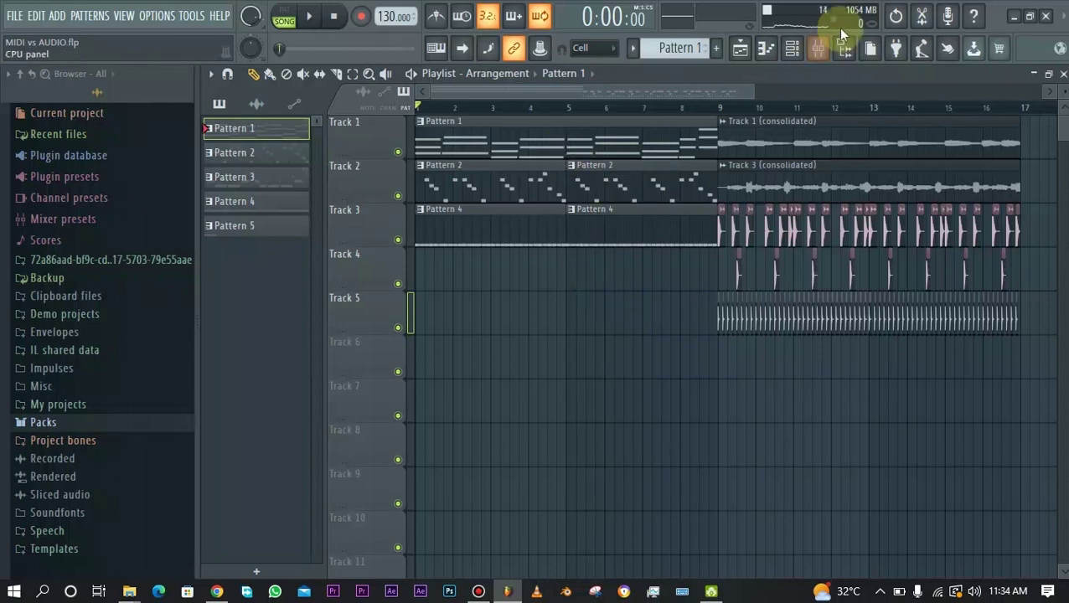
left_click(818, 48)
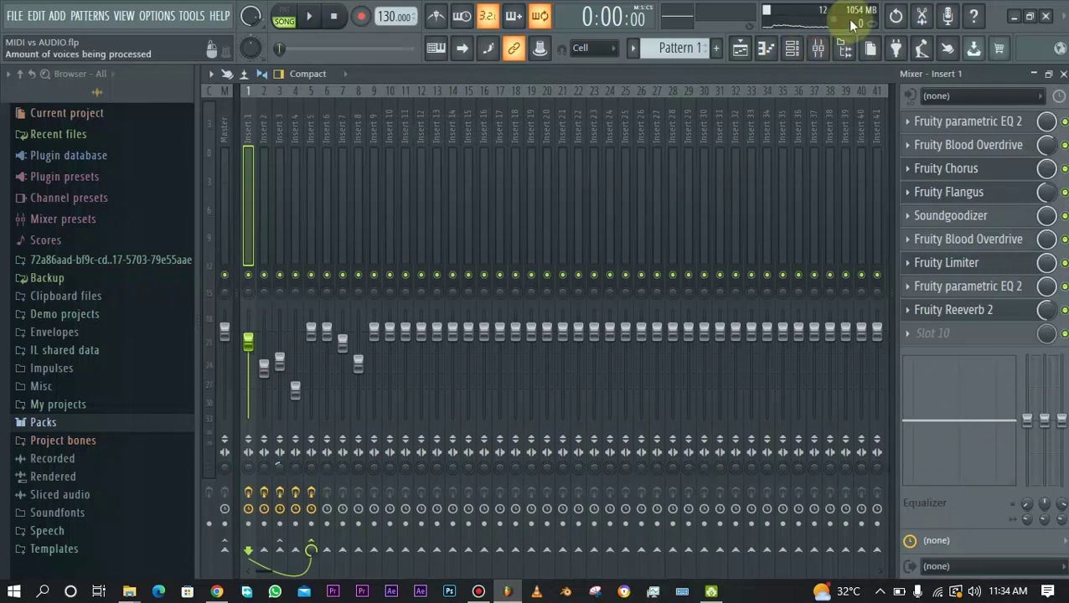
left_click(740, 48)
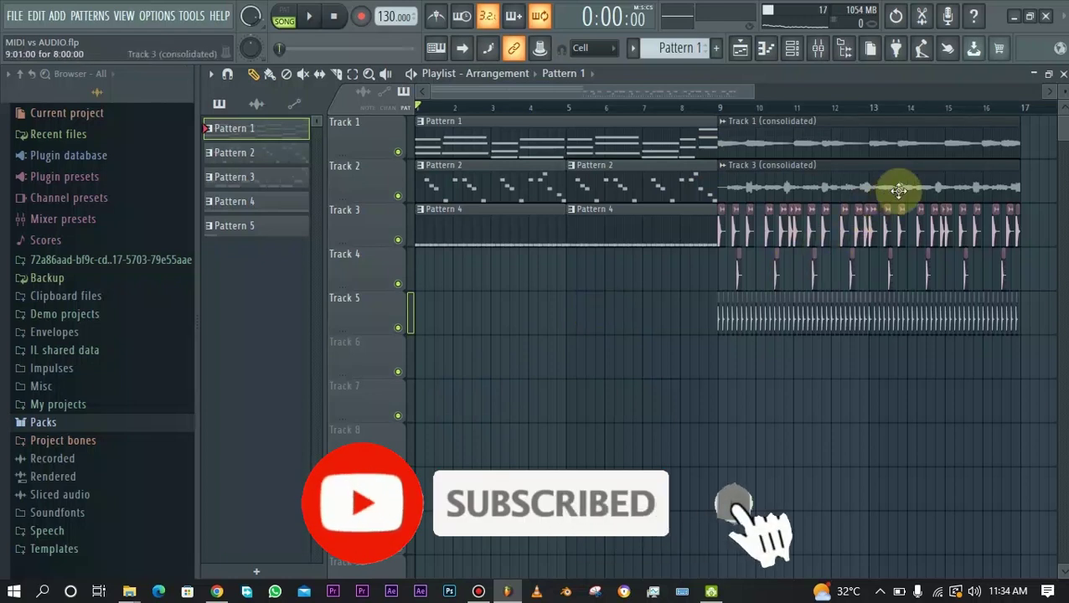
Play the song from the current position, then stop it.
scroll(791, 118, "up", 1)
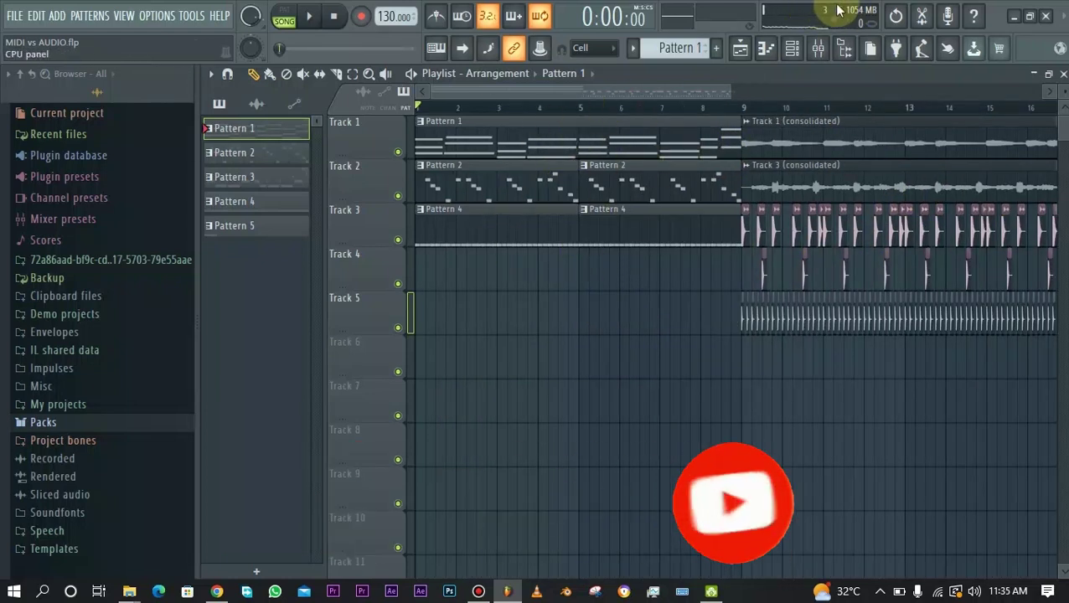
key("space")
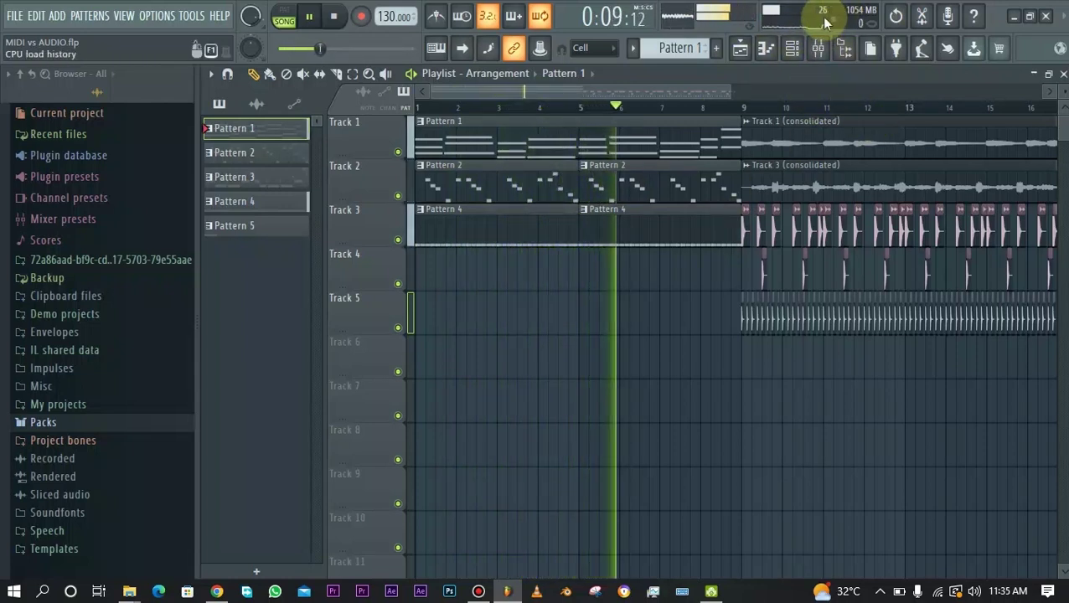
key("space")
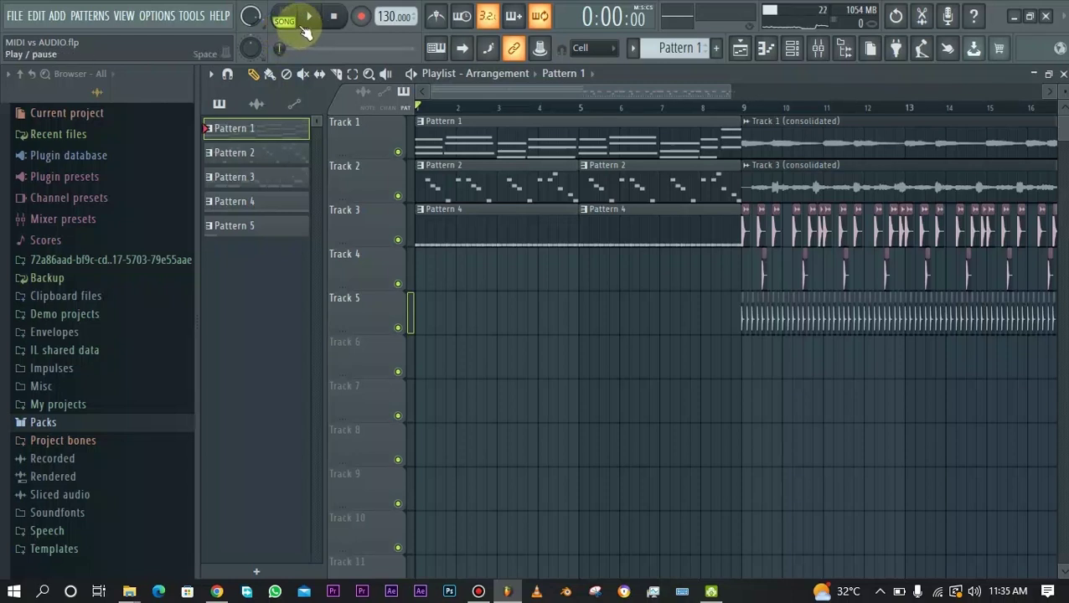
Set the song position to bar 9 and play the consolidated audio clips, then stop.
left_click_drag(624, 92, 728, 91)
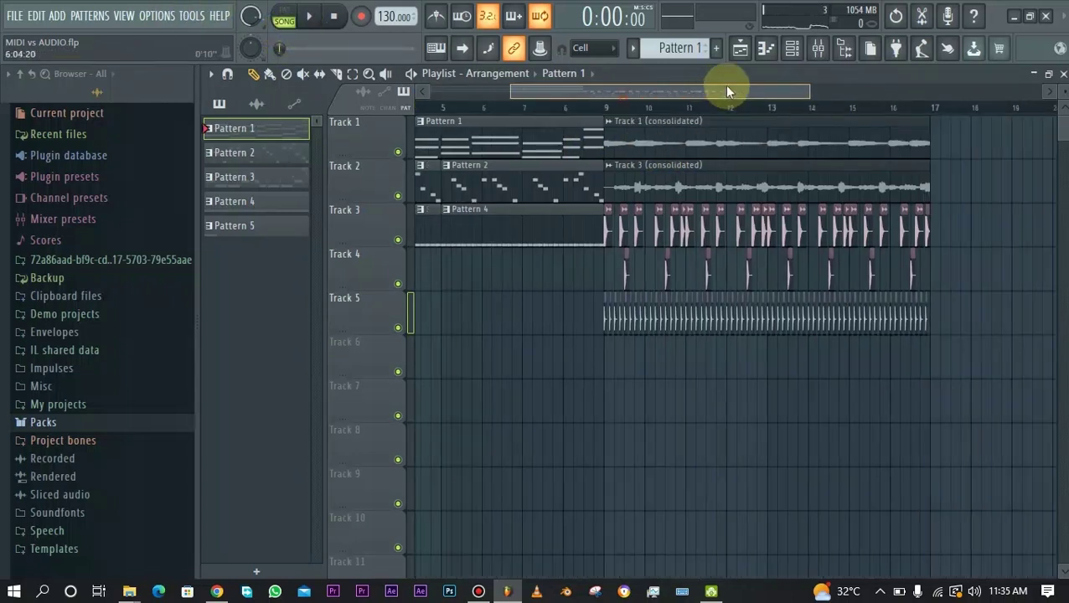
left_click(468, 107)
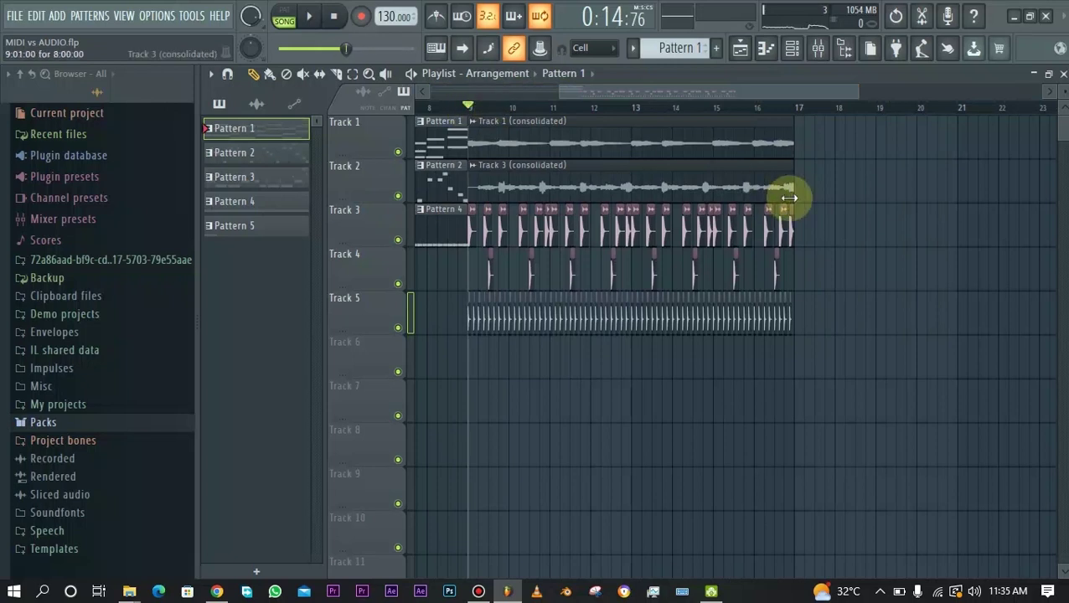
key("space")
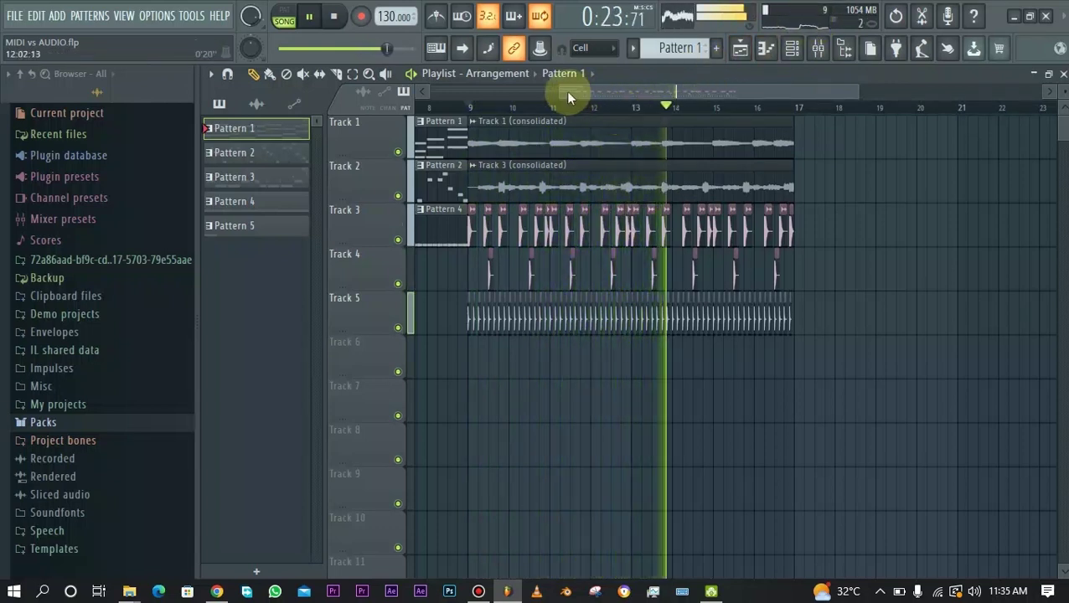
left_click_drag(562, 92, 414, 92)
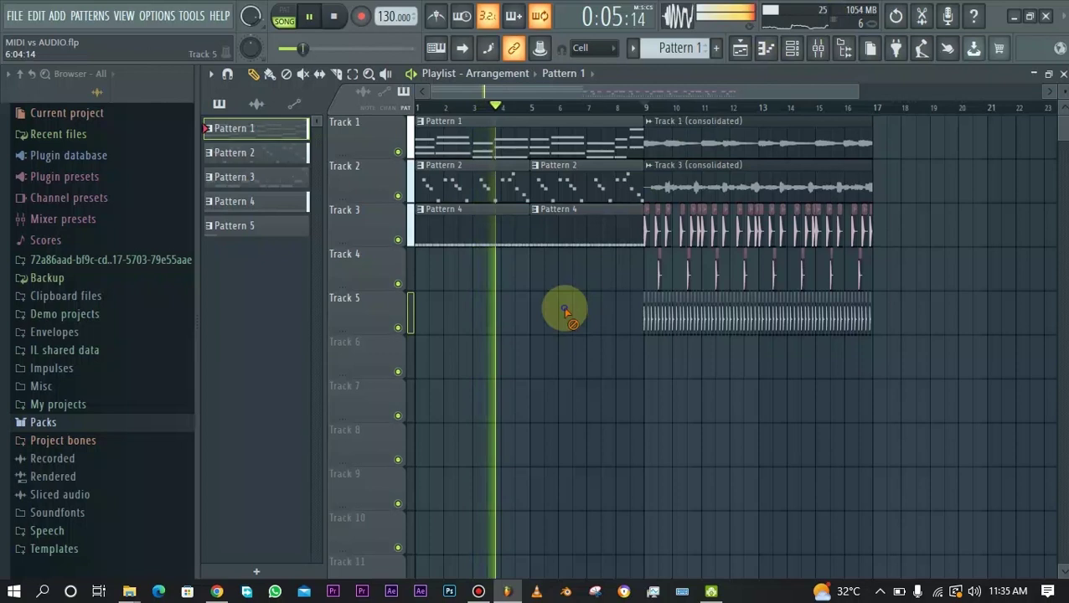
key("space")
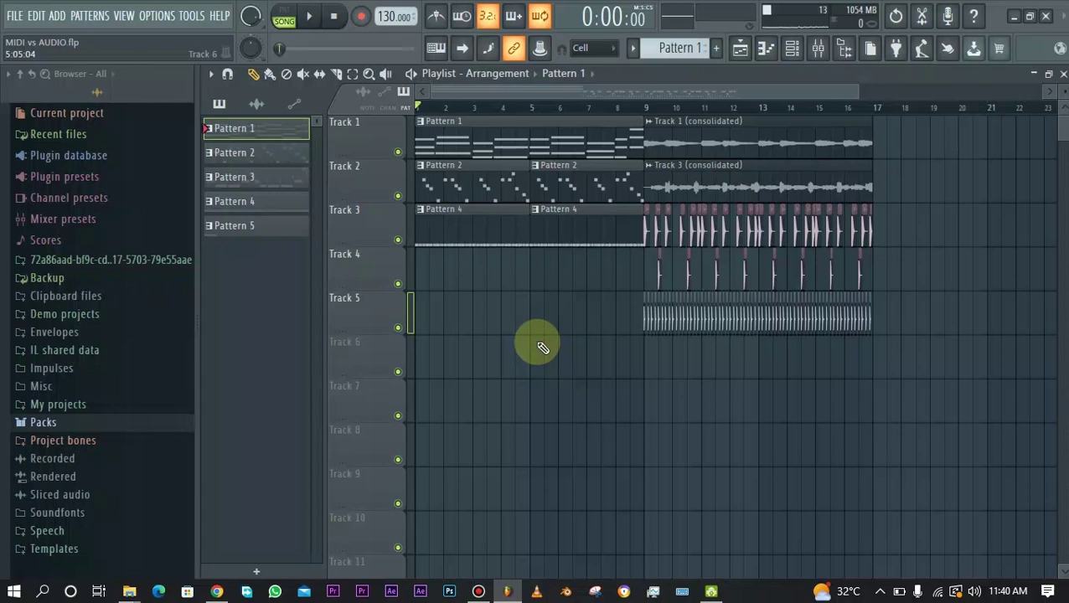
Inspect Pattern 1's notes in the piano roll and the Track 1 (consolidated) clip's settings.
double_click(492, 146)
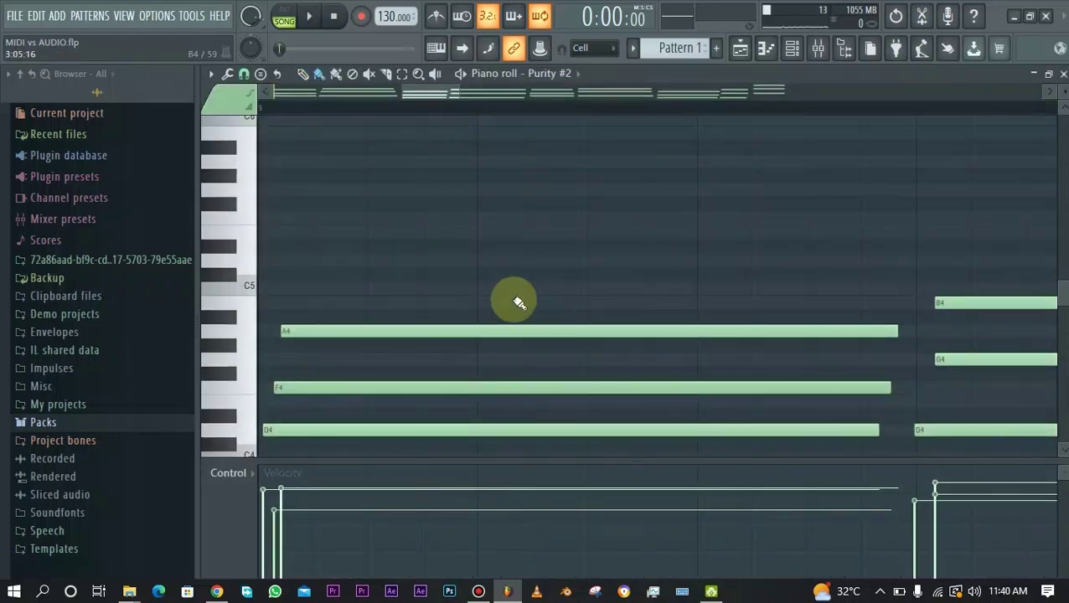
scroll(514, 300, "down", 3)
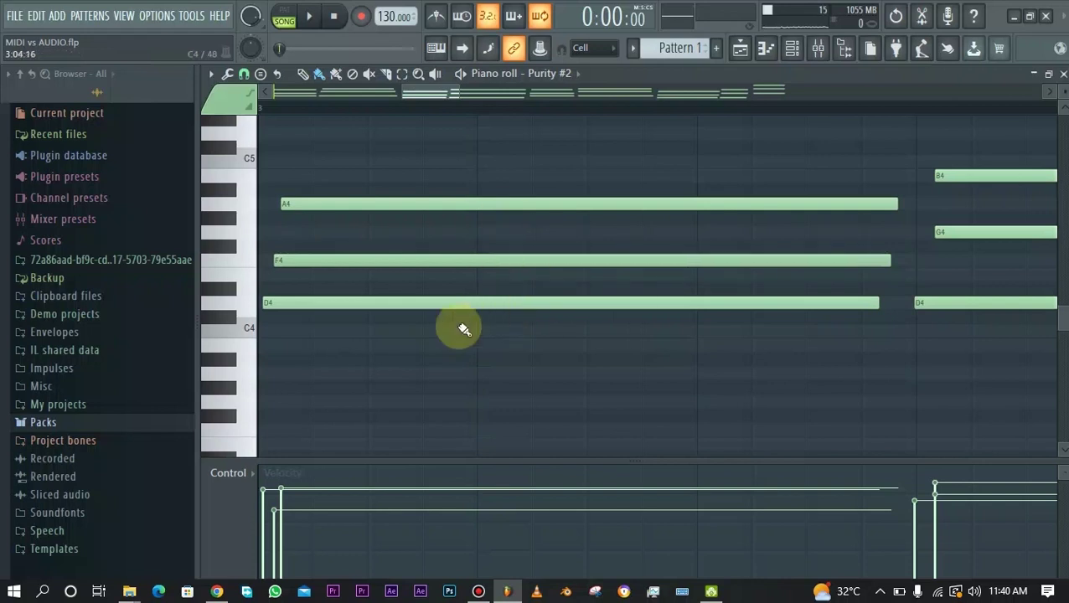
left_click(740, 49)
double_click(764, 138)
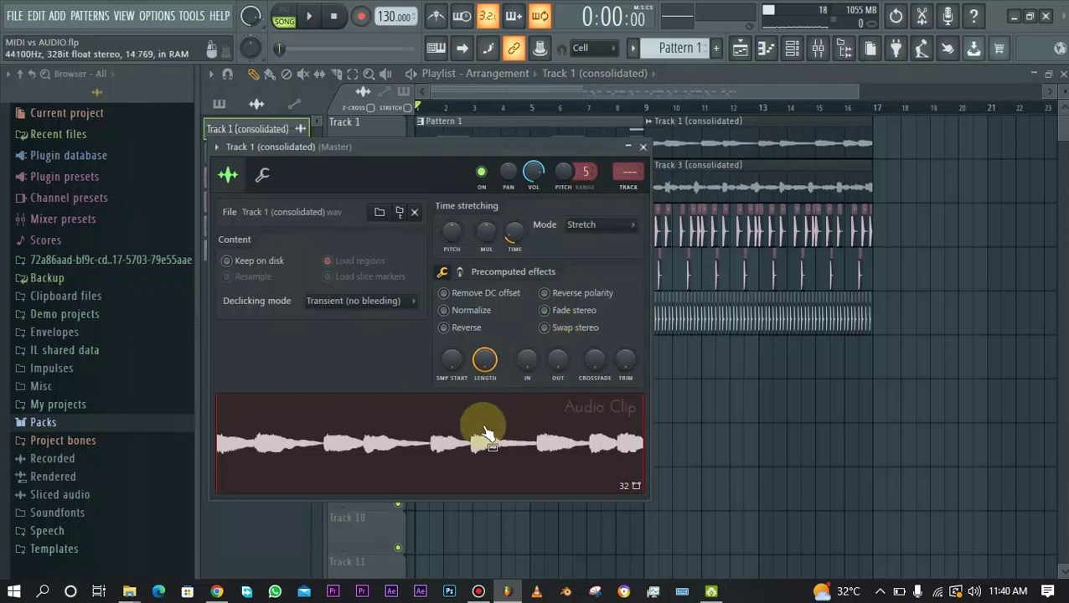
left_click(644, 148)
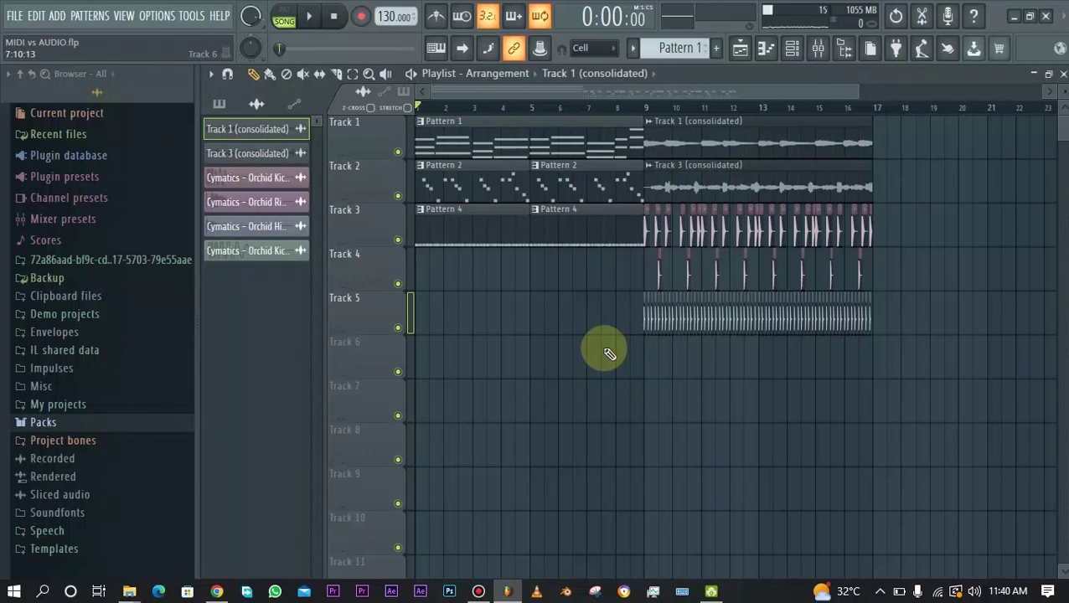
Select all of Pattern 1's chord notes across bars 1–8 and transpose them down five semitones.
double_click(524, 142)
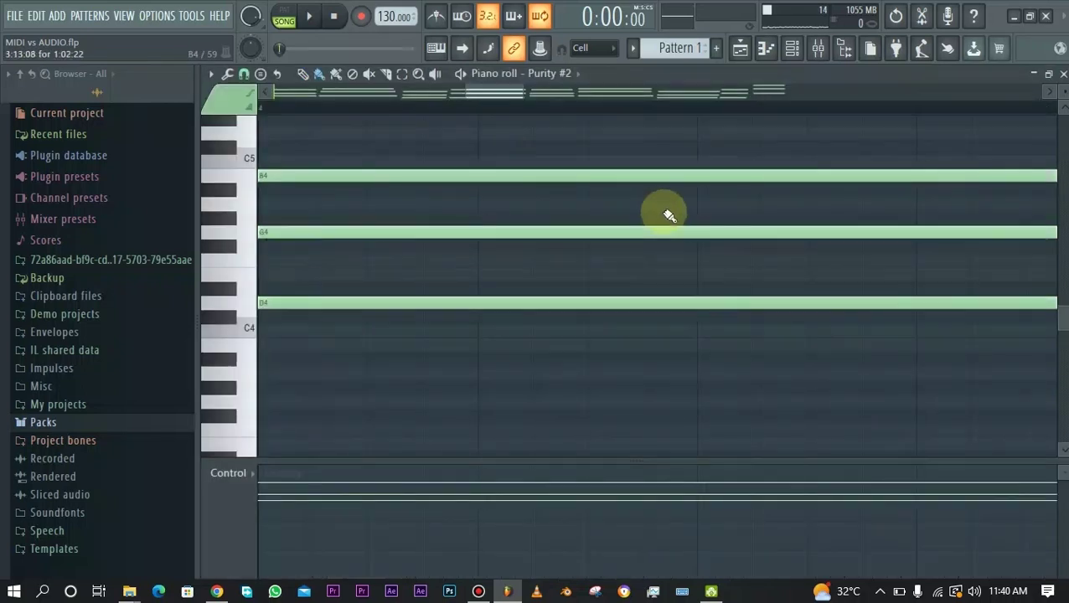
left_click_drag(530, 86, 878, 101)
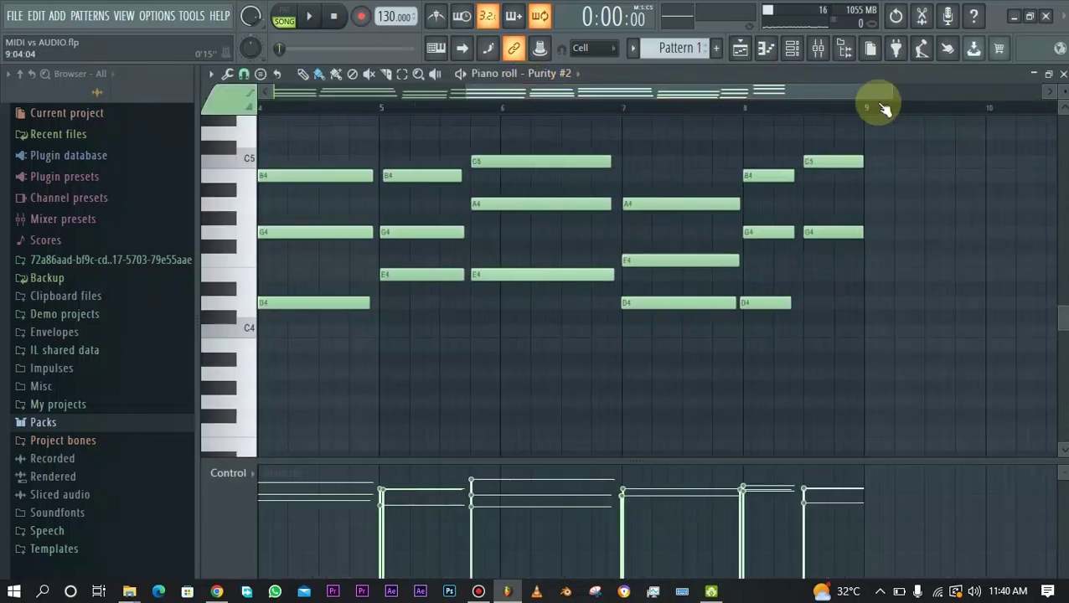
scroll(603, 150, "left", 5)
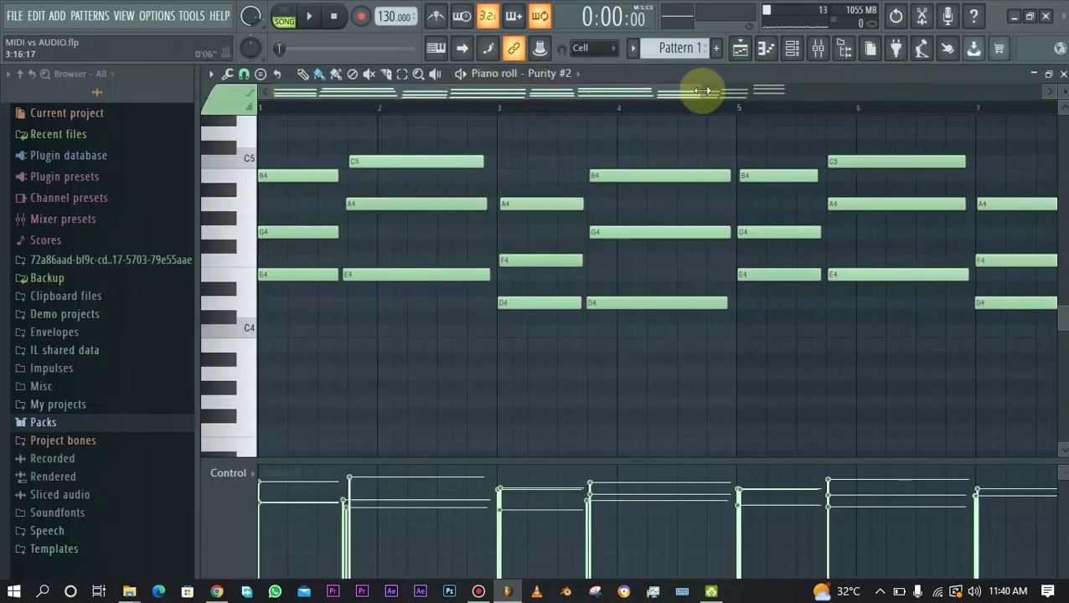
left_click_drag(704, 91, 916, 88)
key("ctrl+a")
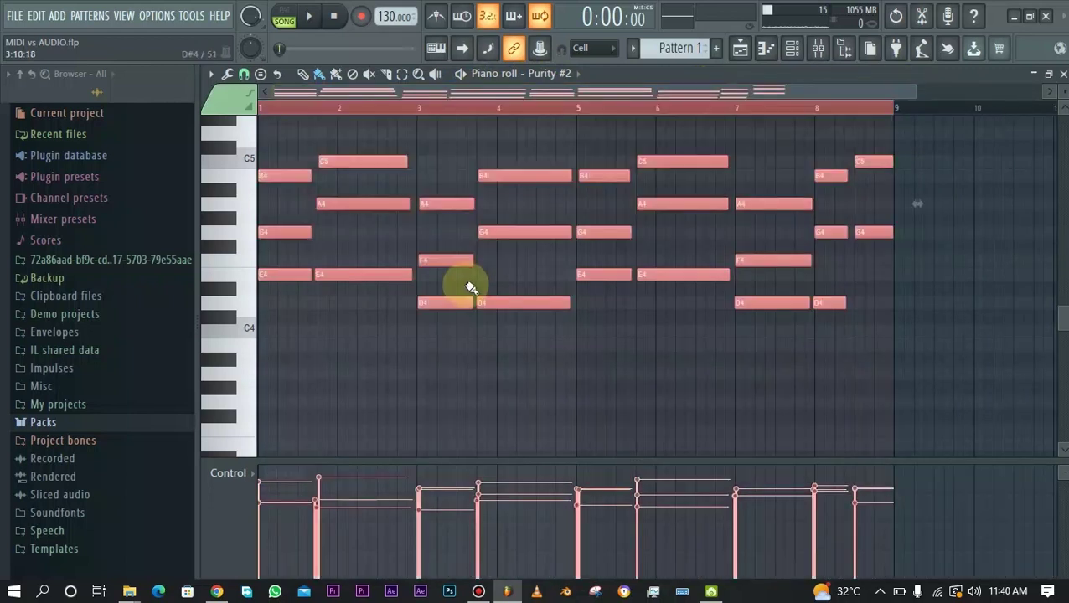
key("Down")
key("Down")
key("Down")
key("Down")
key("Down")
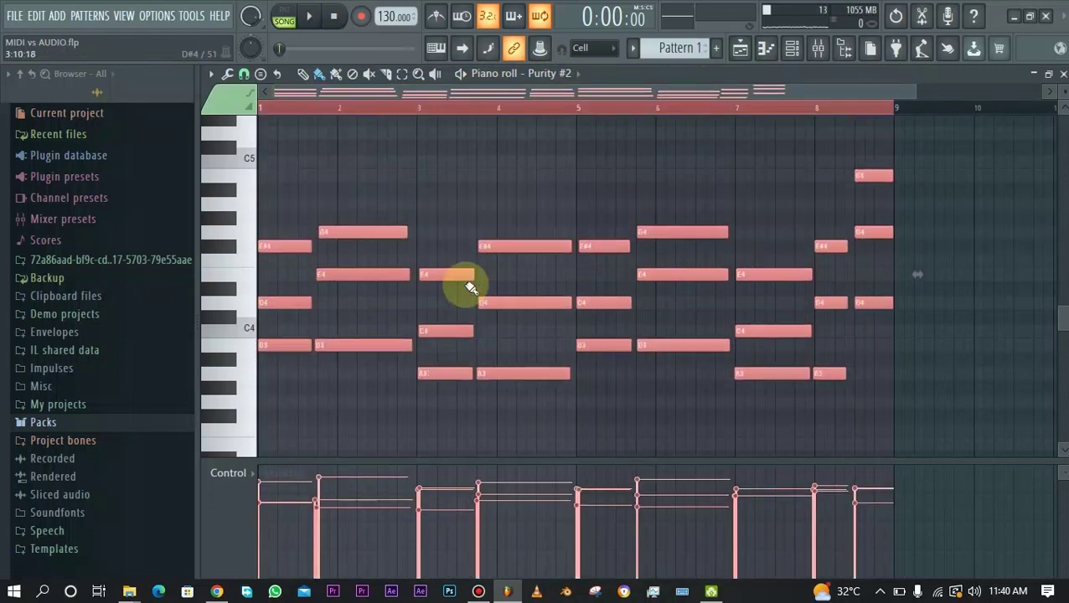
Shift Pattern 2's Electric 60s Guitar notes on Track 2 down five semitones, then return to the playlist.
left_click(743, 46)
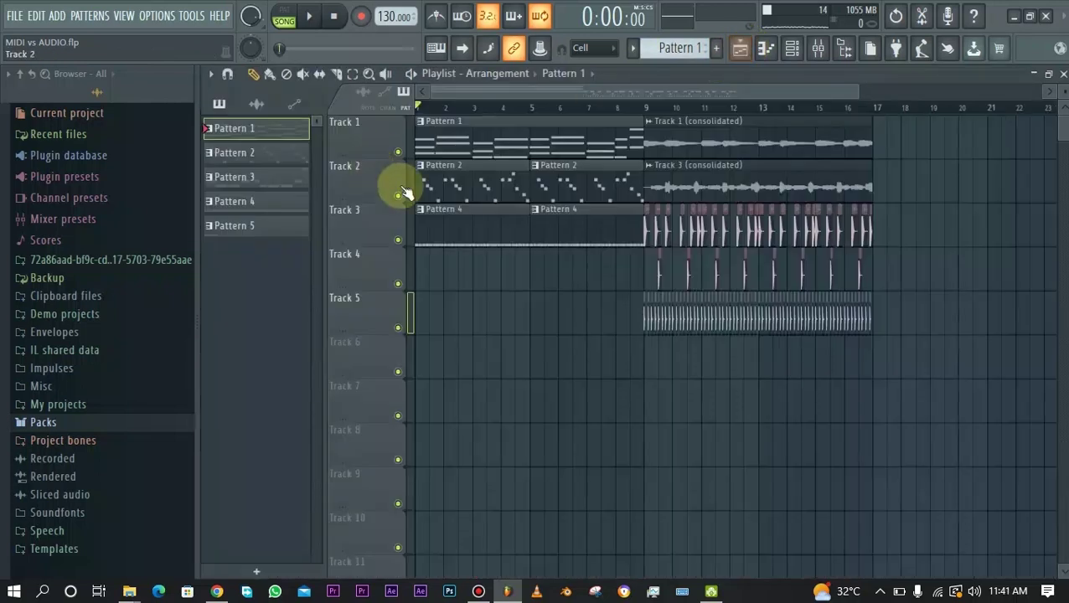
left_click(482, 183)
double_click(482, 183)
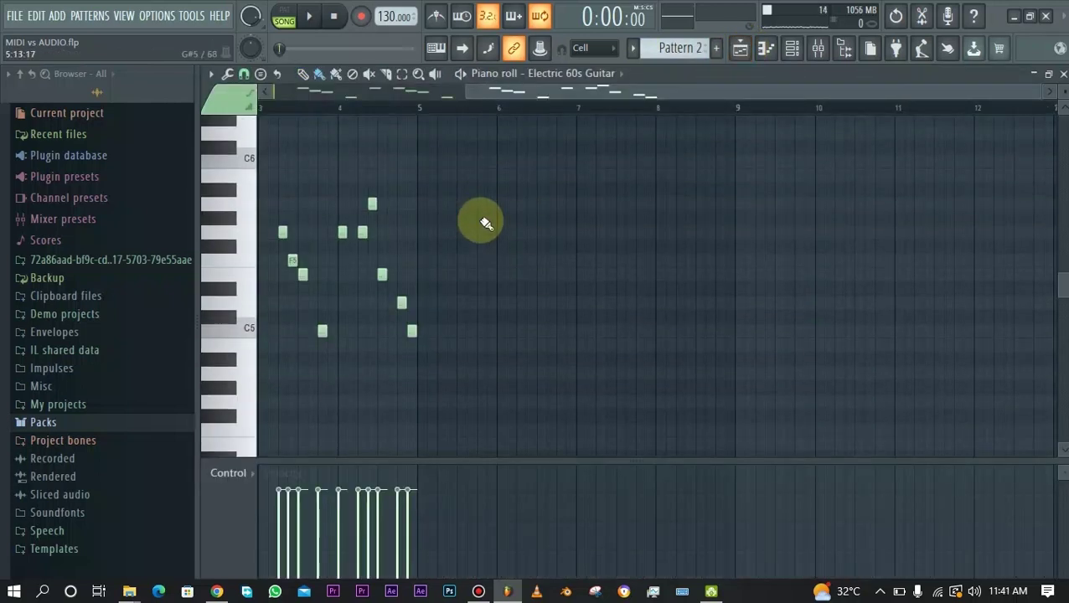
key("Down")
key("Down")
key("Down")
key("Down")
key("Down")
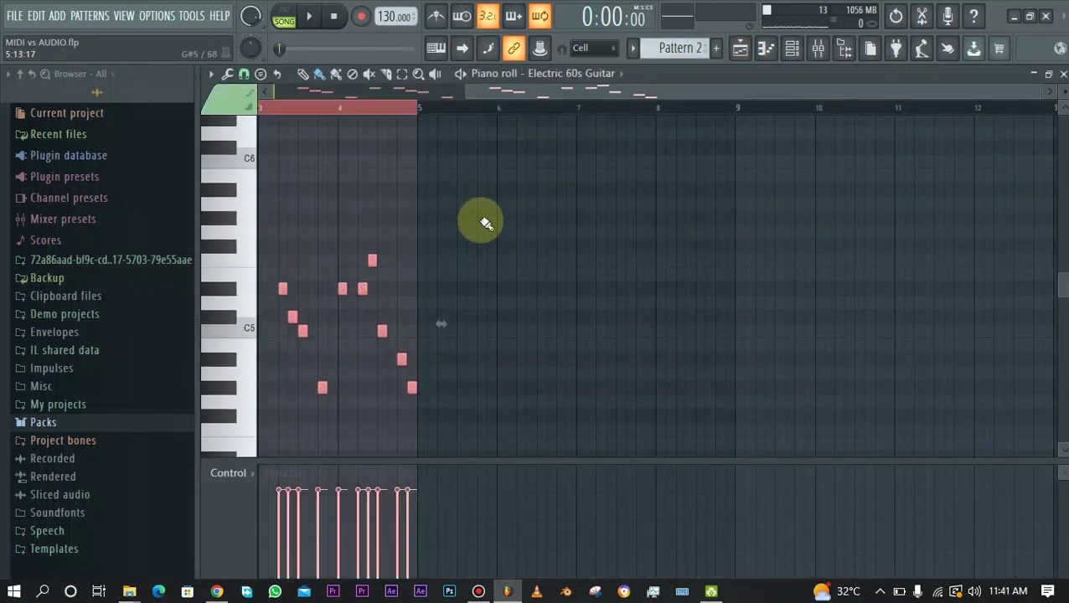
left_click_drag(705, 87, 393, 97)
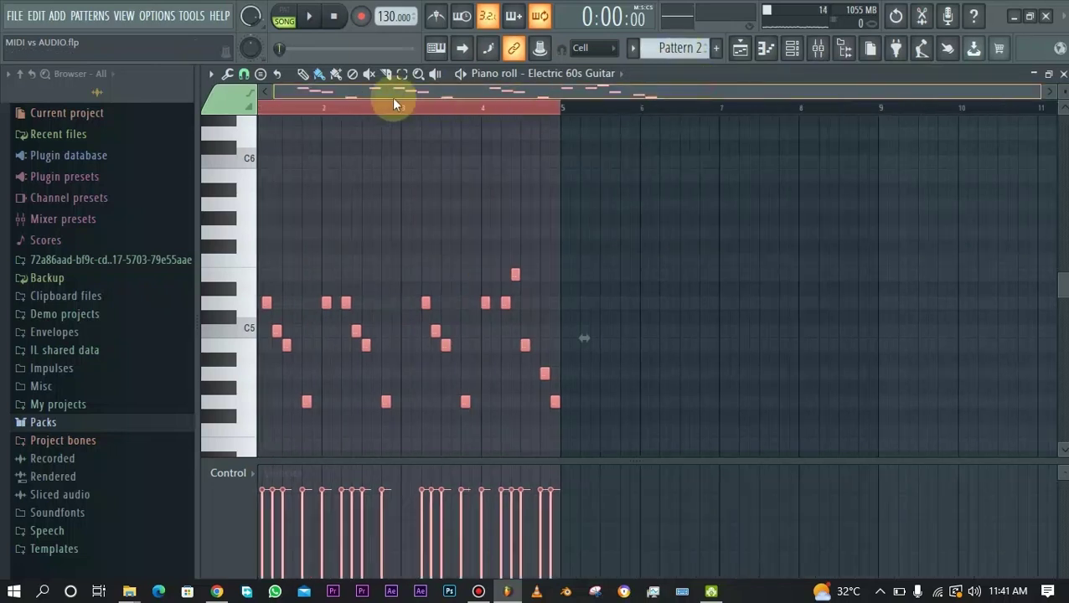
scroll(495, 270, "down", 2)
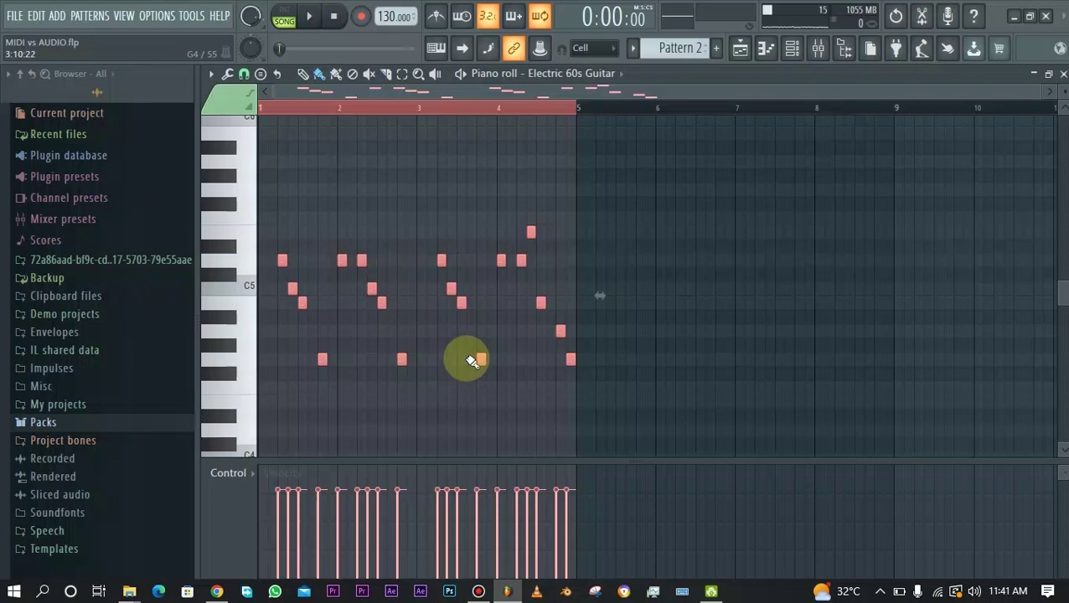
left_click(740, 48)
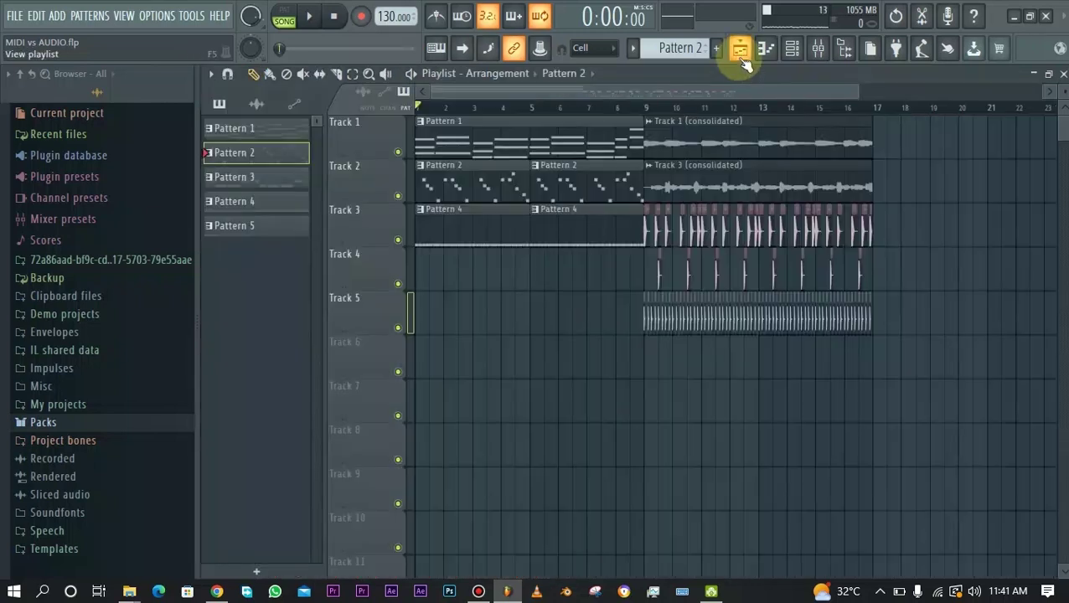
double_click(823, 134)
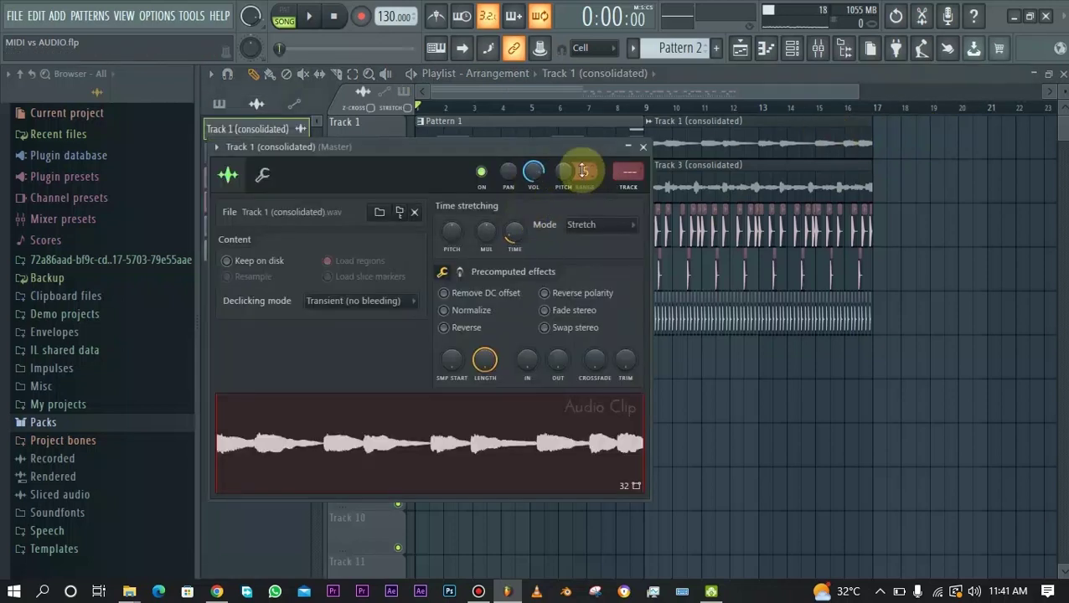
left_click(735, 179)
double_click(735, 179)
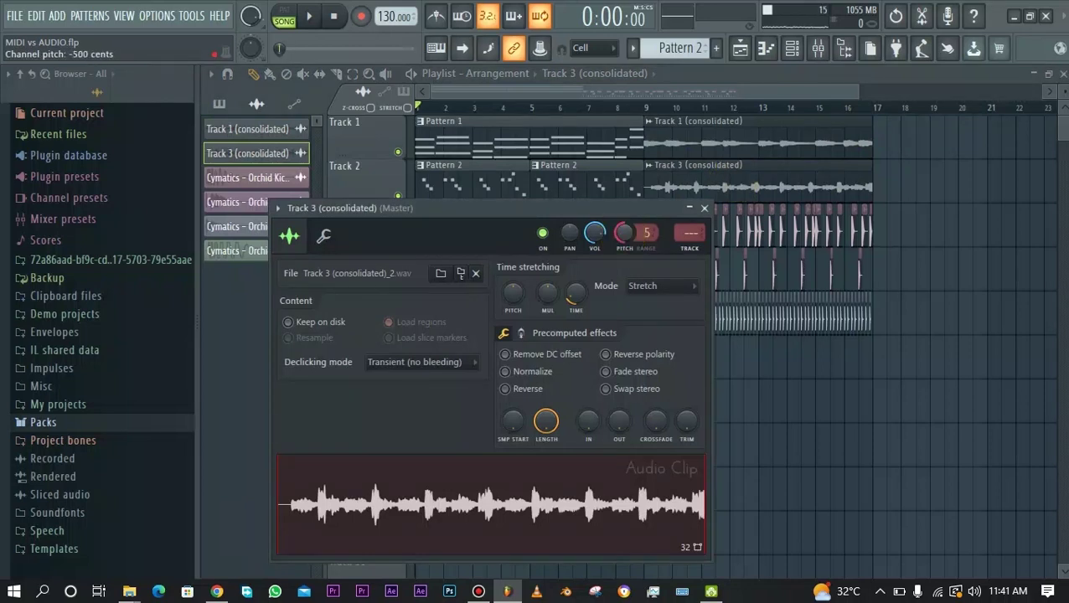
left_click(706, 209)
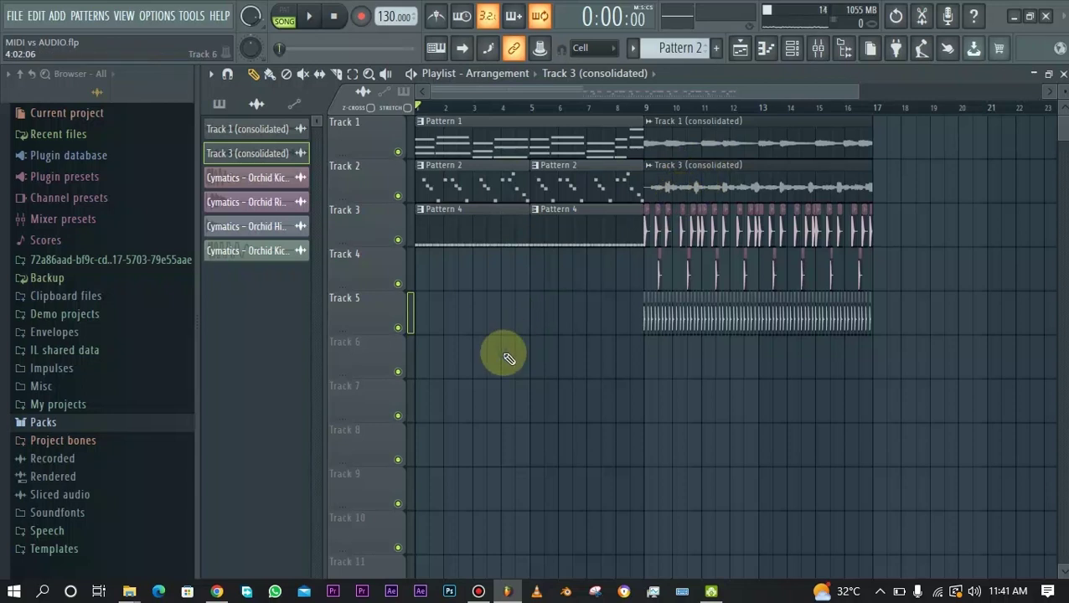
key("space")
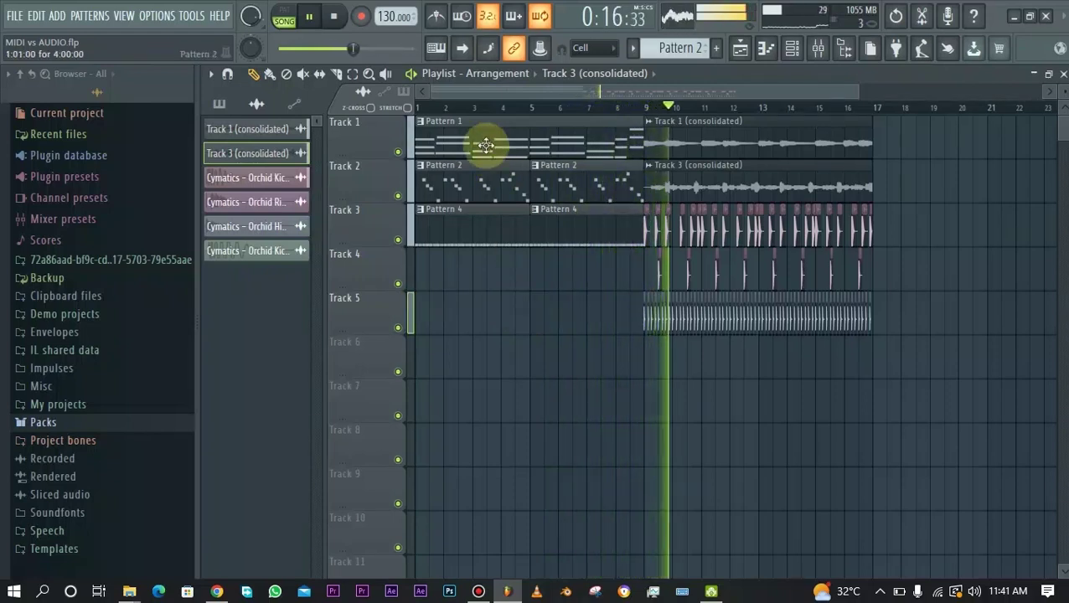
left_click_drag(475, 92, 770, 143)
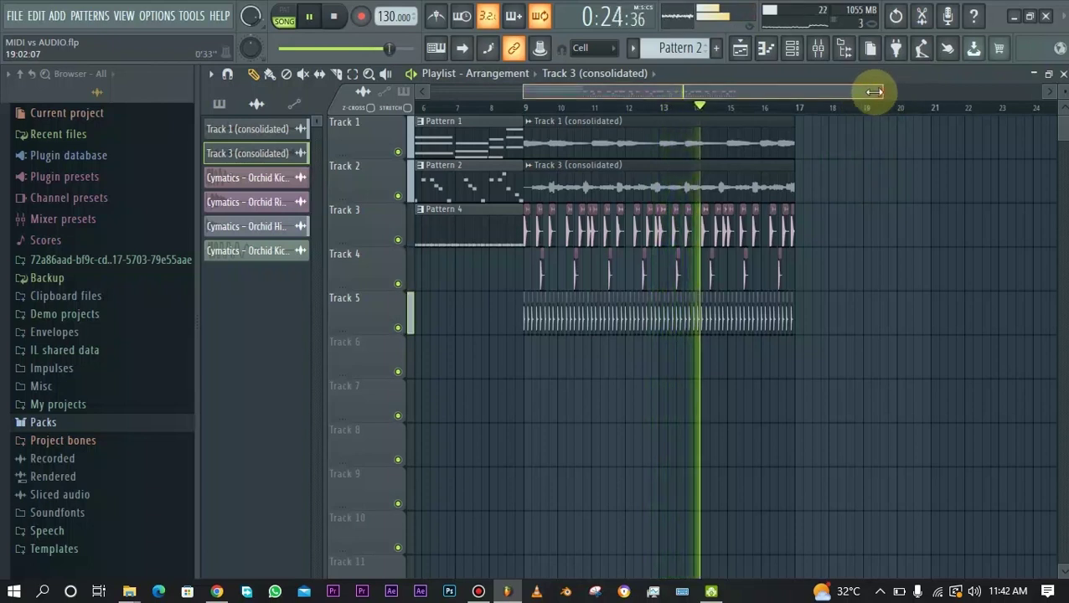
left_click_drag(878, 91, 883, 131)
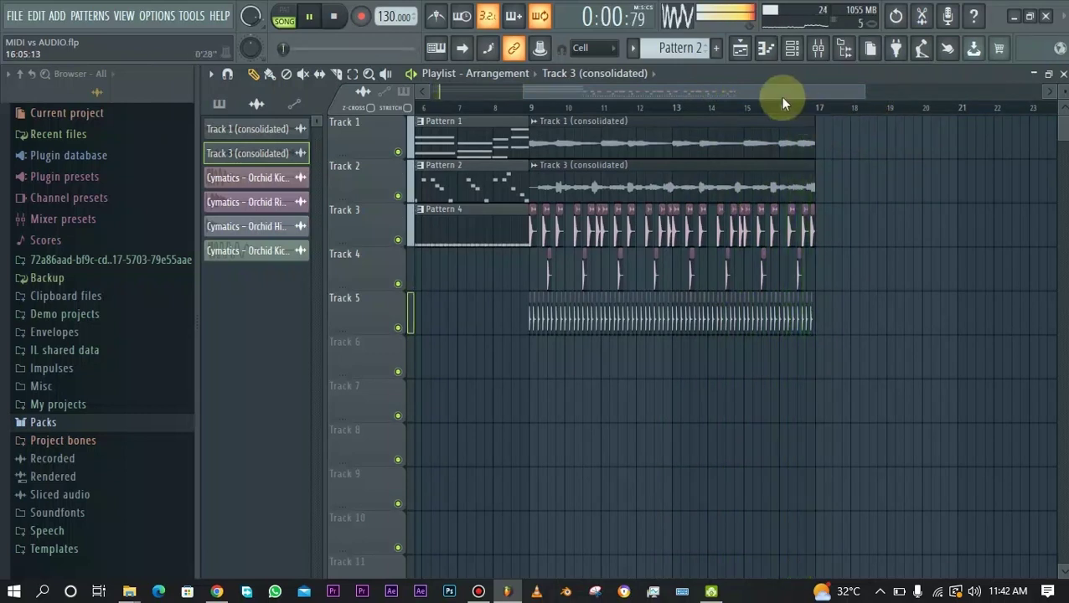
key("space")
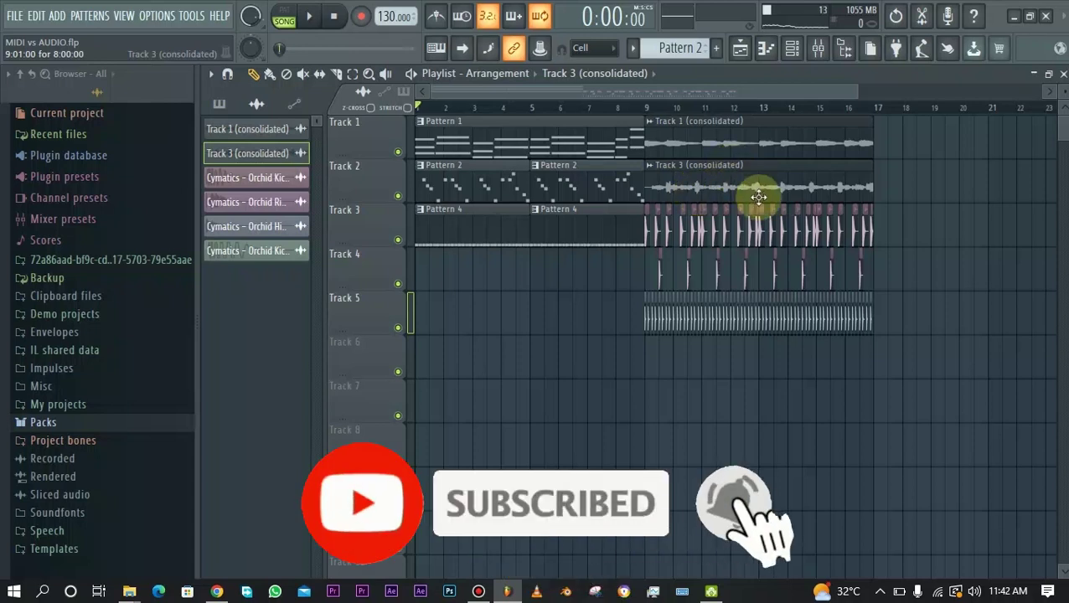
Solo Track 2 and audition it from bar 5 and from bar 13.
left_click(398, 197, "ctrl")
left_click(537, 107)
key("space")
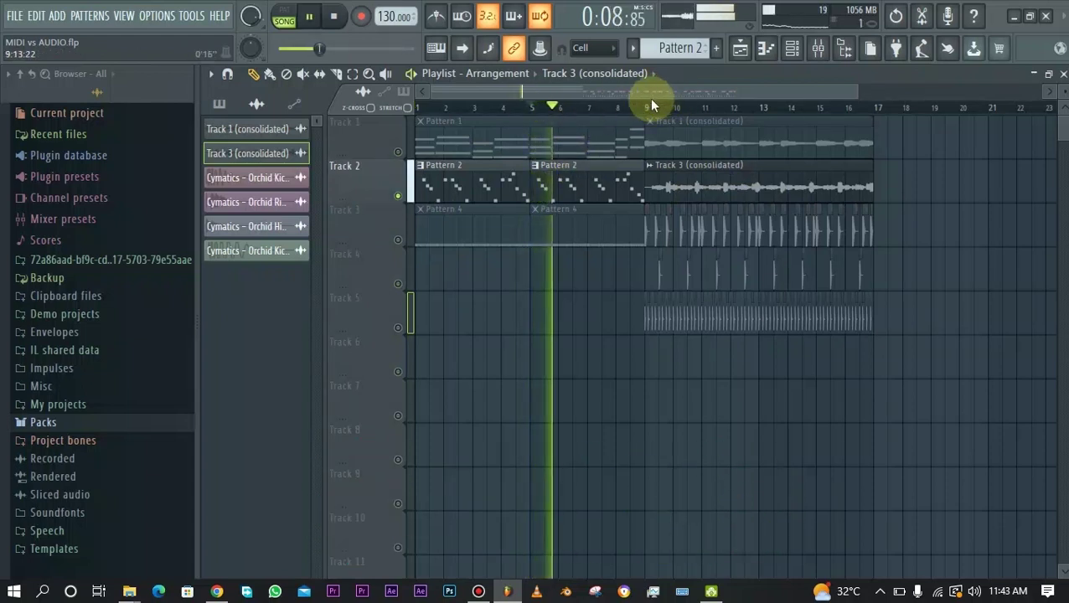
key("space")
left_click(759, 107)
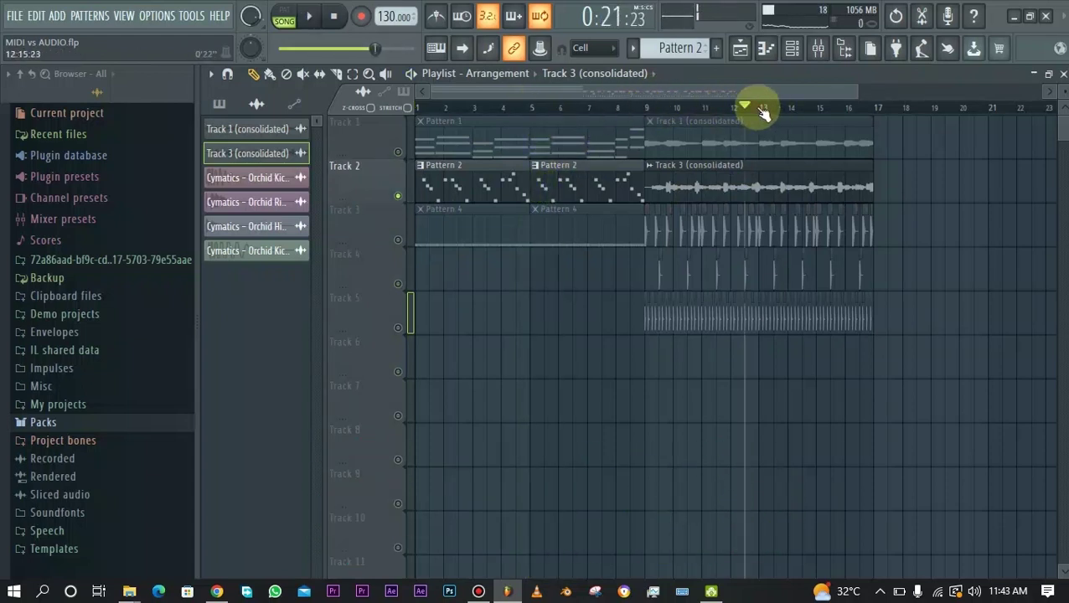
key("space")
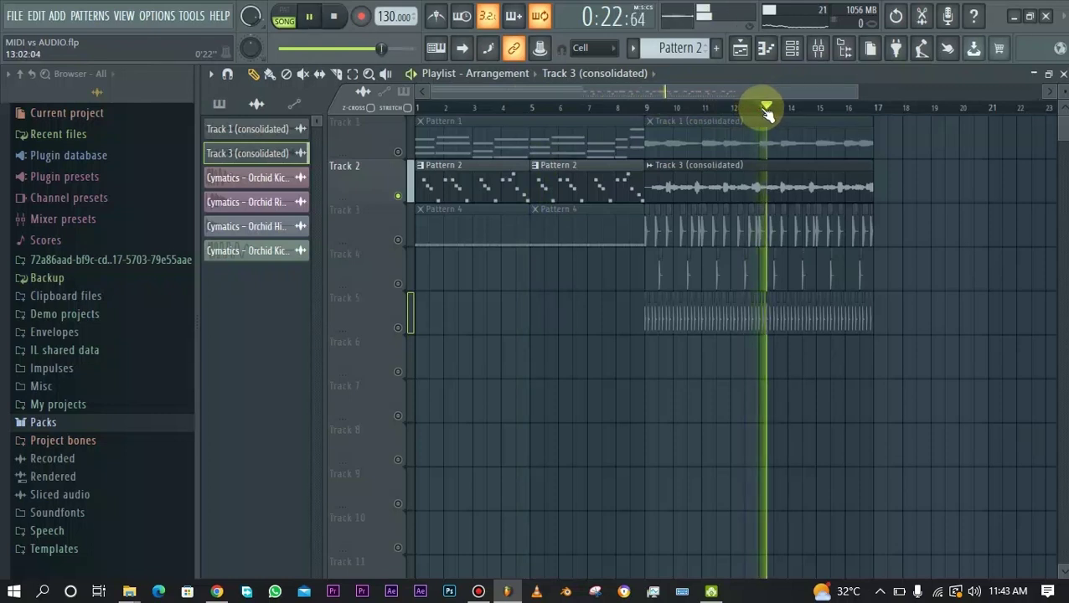
key("space")
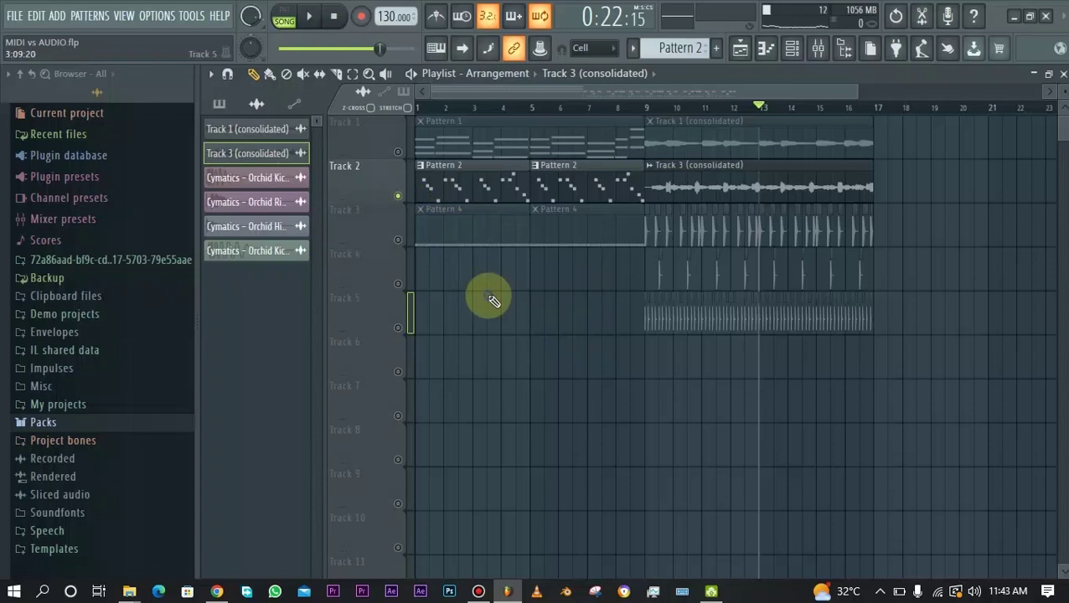
Unsolo Track 2 so all tracks play again, and adjust the playlist zoom.
right_click(399, 197)
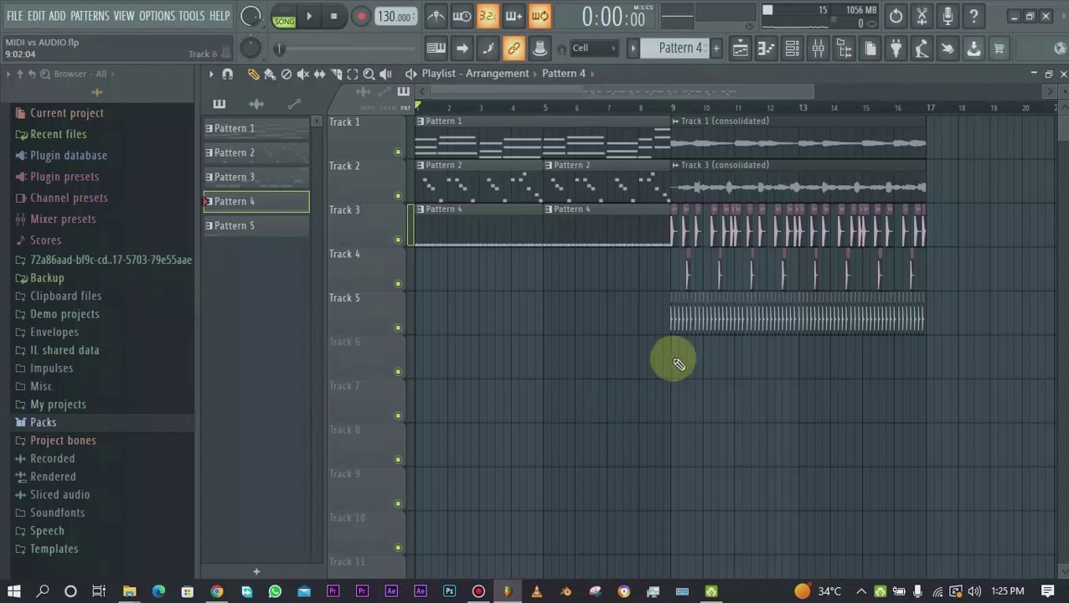
scroll(787, 305, "up", 5)
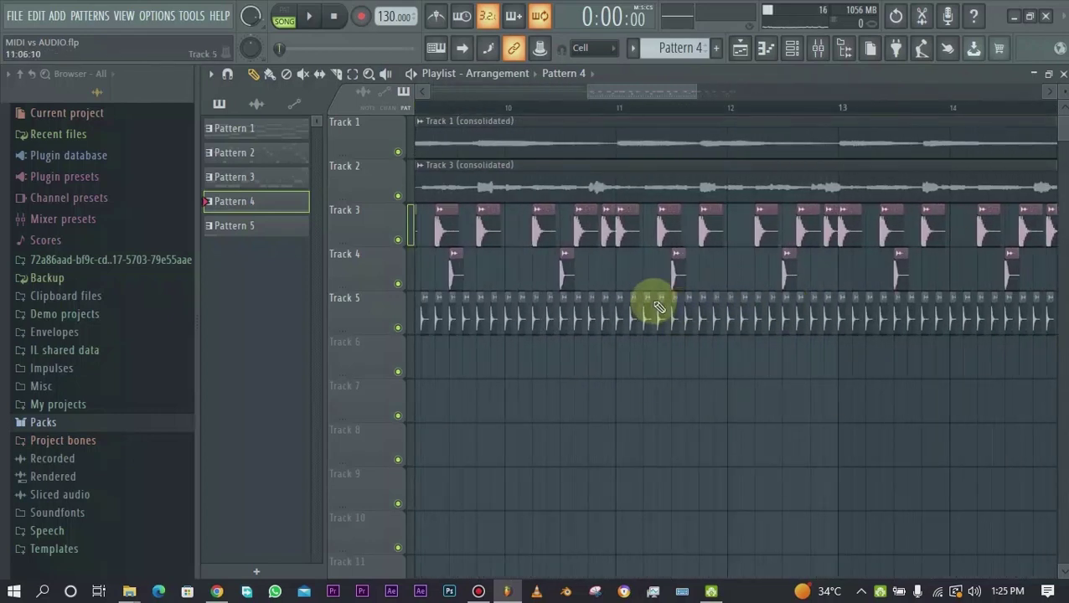
scroll(659, 308, "up", 3)
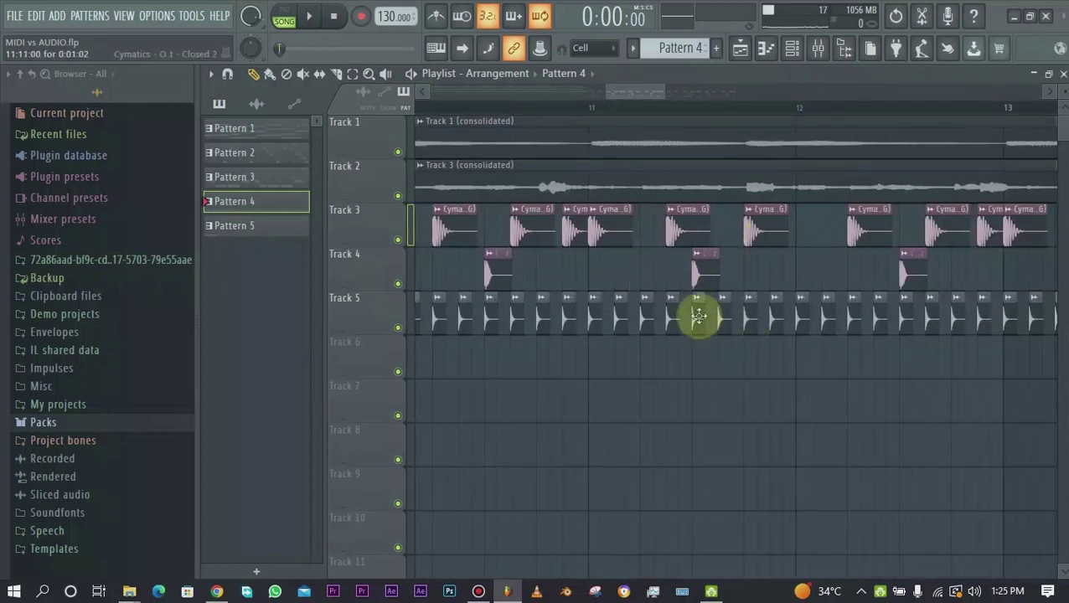
scroll(699, 316, "down", 5)
Open Pattern 4's hihat notes in the piano roll, then switch to the Orchid Kick - Tight (G) #2 notes.
double_click(551, 227)
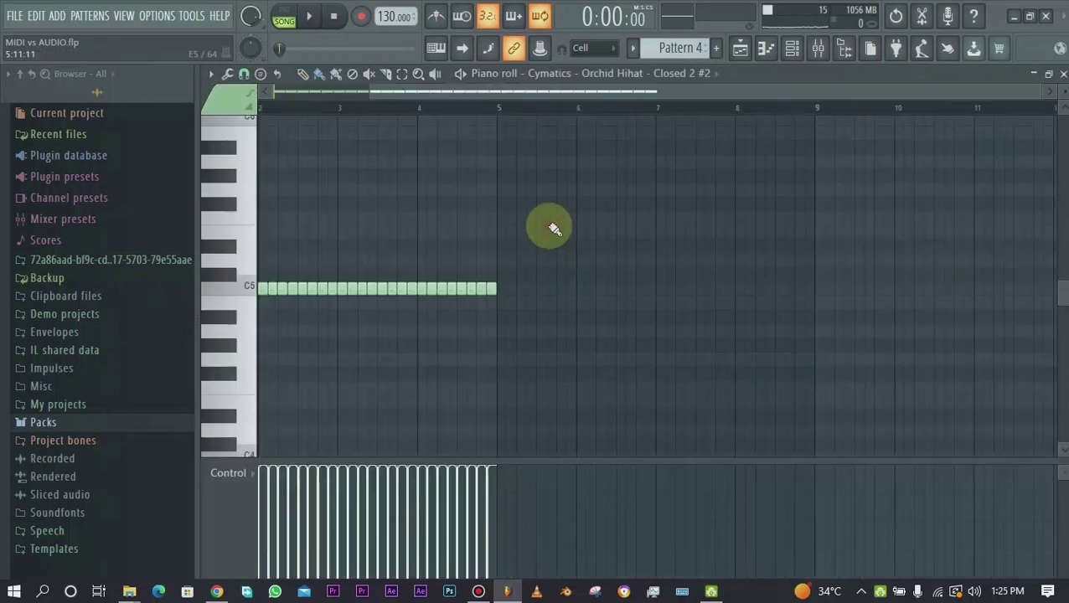
scroll(554, 94, "up", 2)
scroll(696, 77, "down", 1)
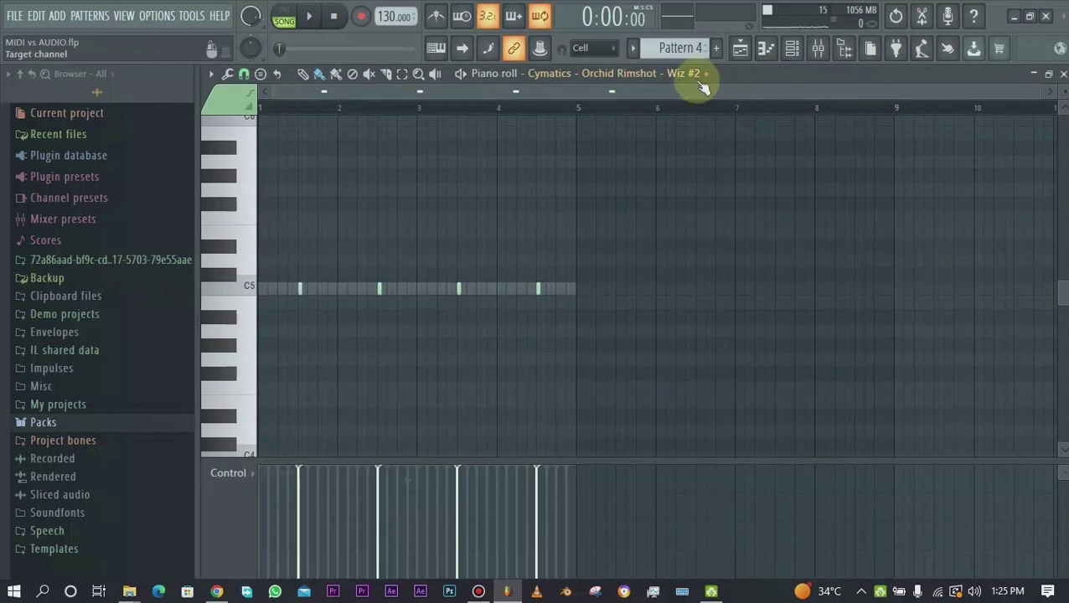
left_click(702, 84)
left_click(610, 370)
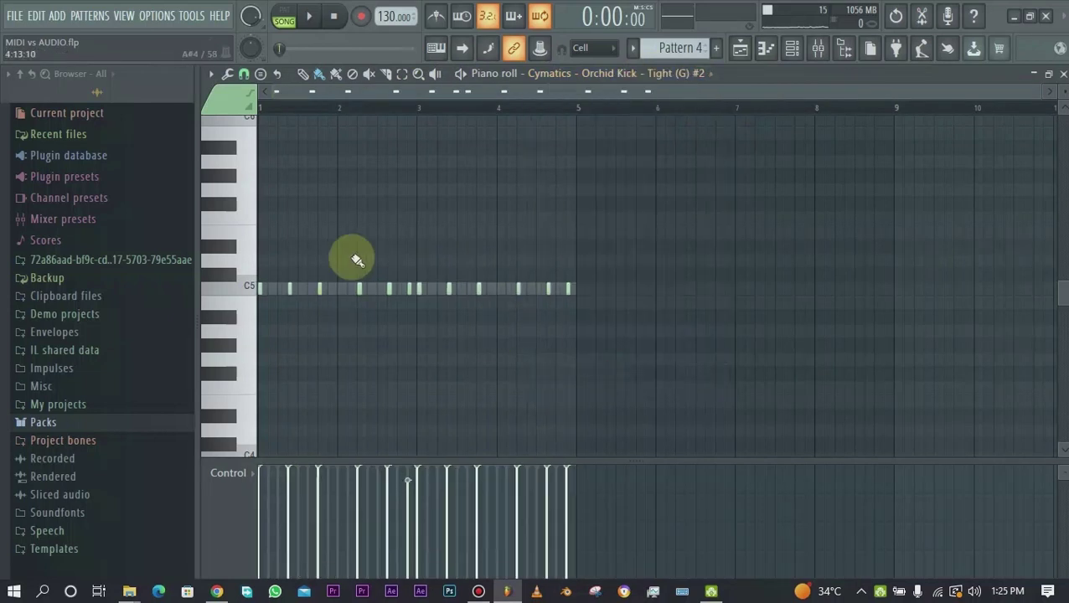
Return to the playlist and zoom so Track 3's two Pattern 4 clips across bars 1–8 show.
left_click(739, 59)
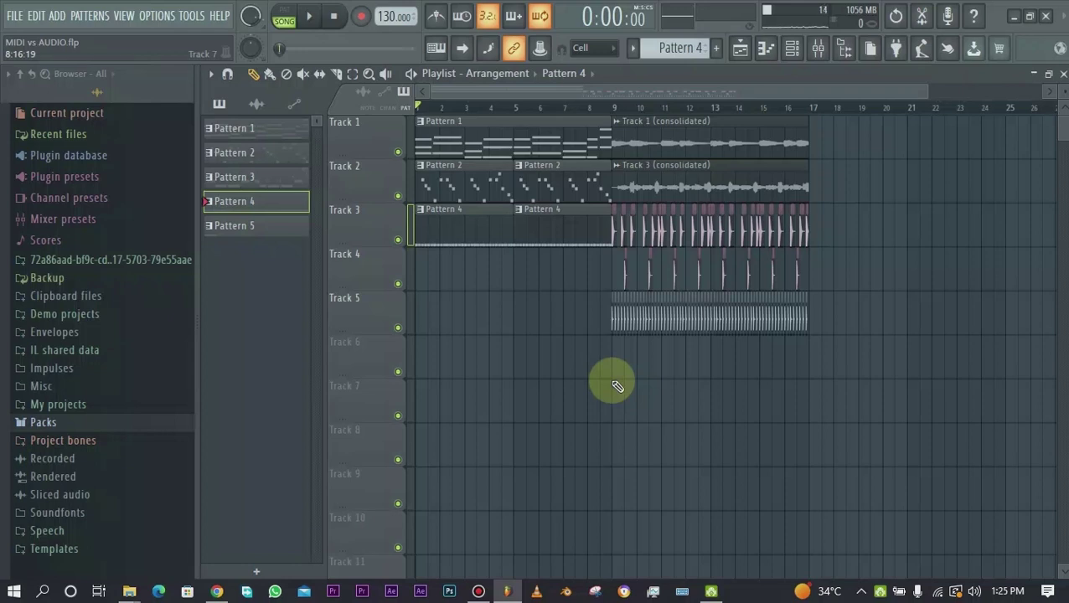
scroll(697, 299, "up", 4)
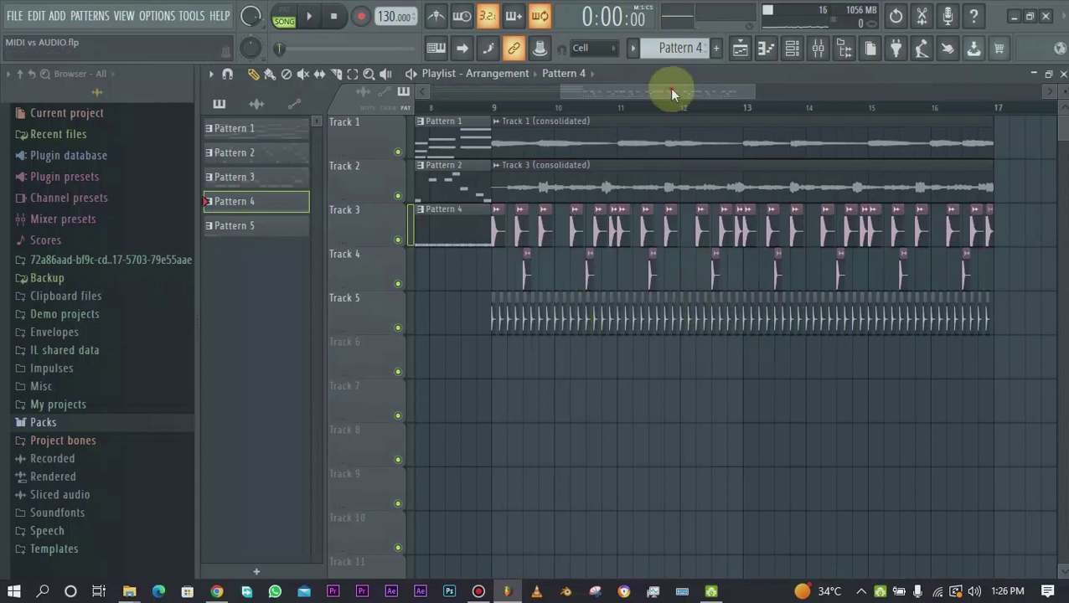
left_click_drag(675, 91, 577, 243)
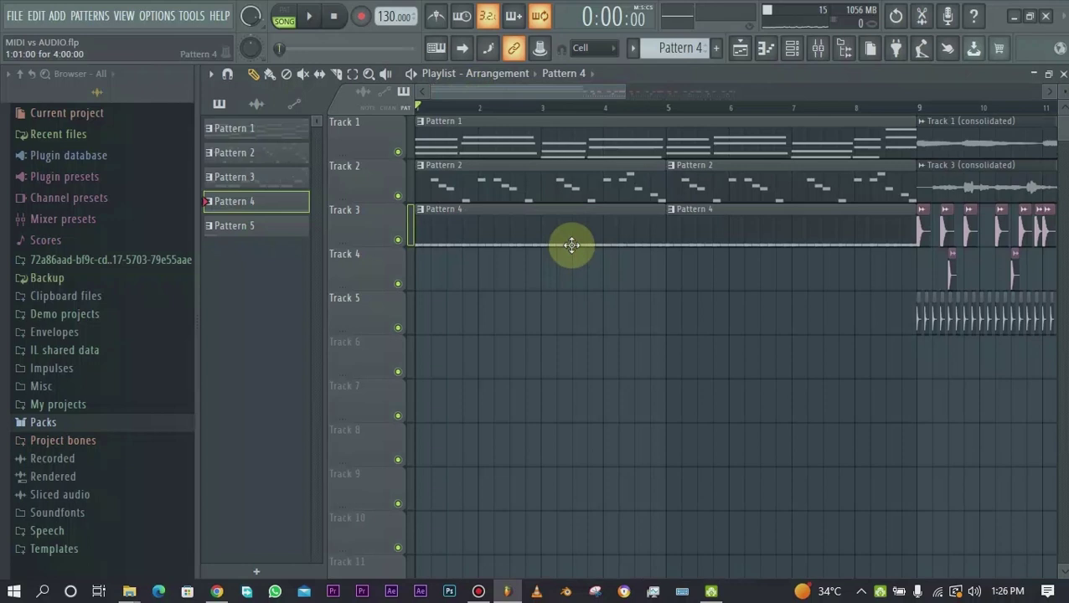
left_click_drag(626, 89, 754, 92)
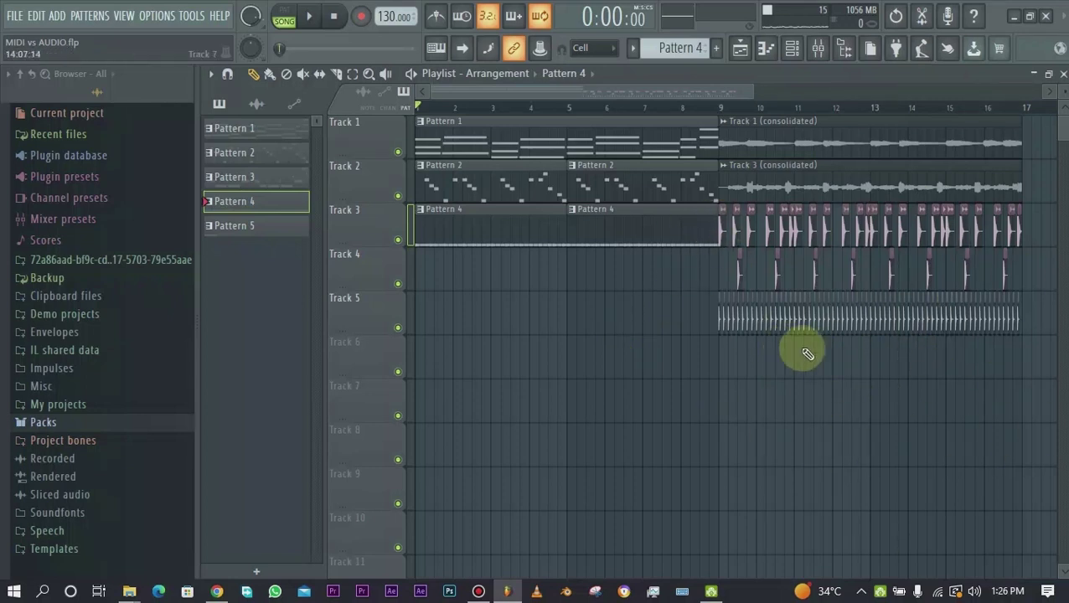
double_click(627, 233)
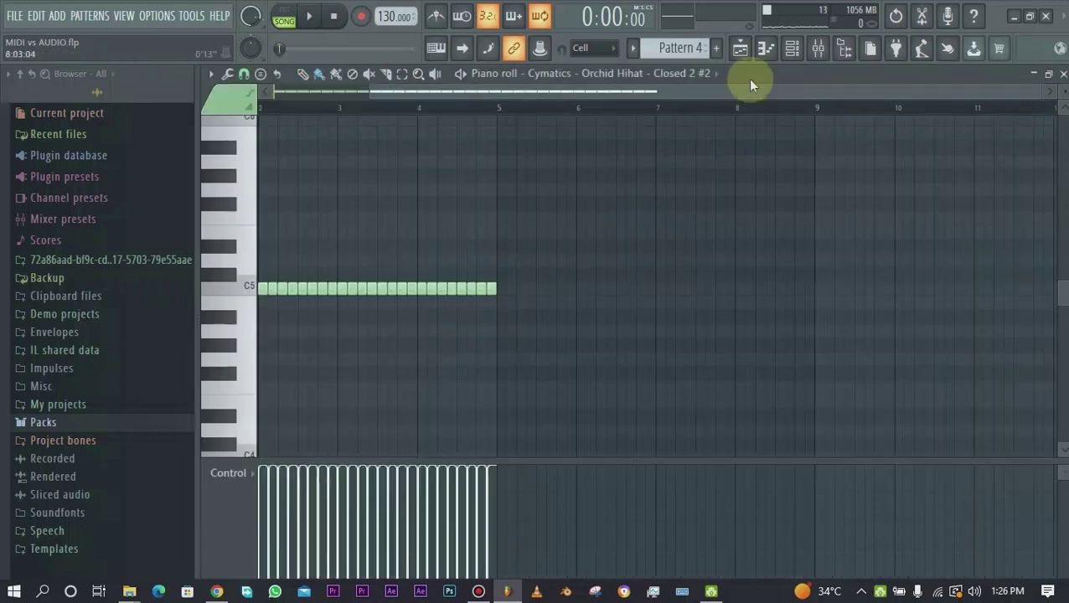
left_click(741, 48)
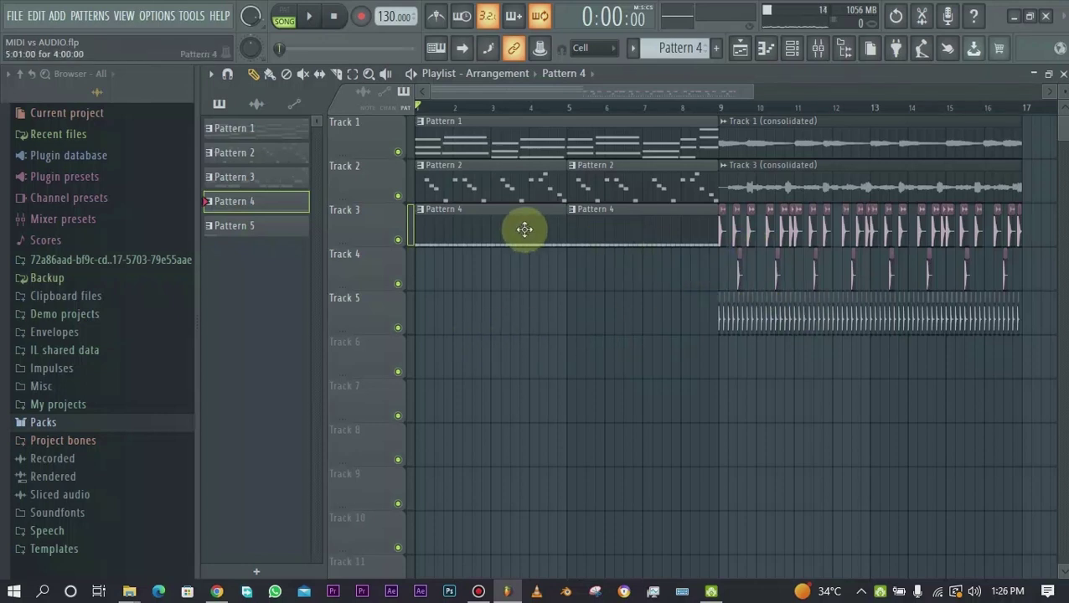
double_click(509, 236)
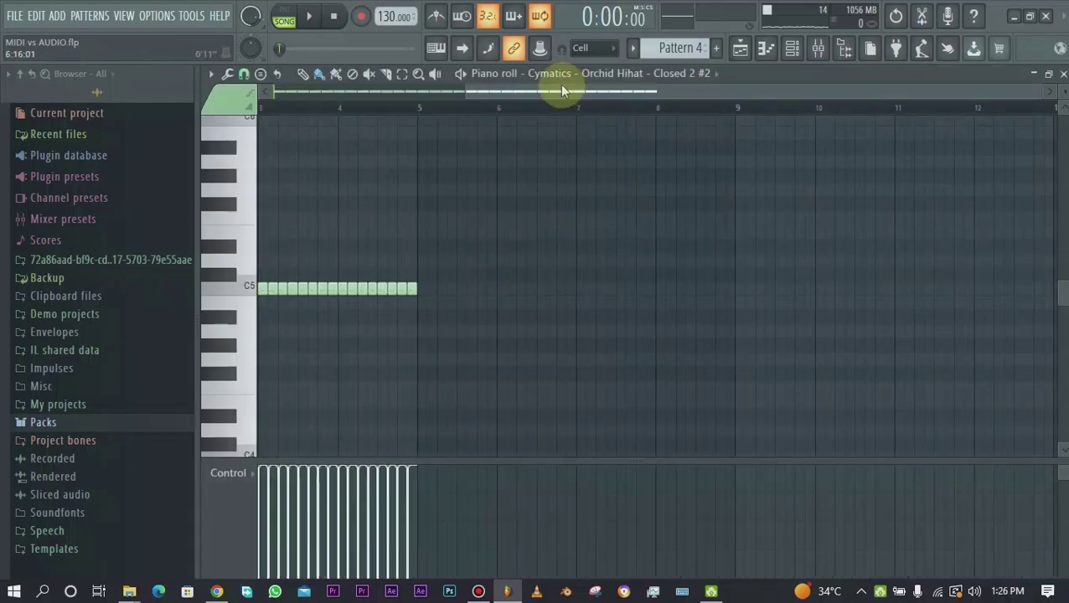
left_click_drag(563, 90, 228, 172)
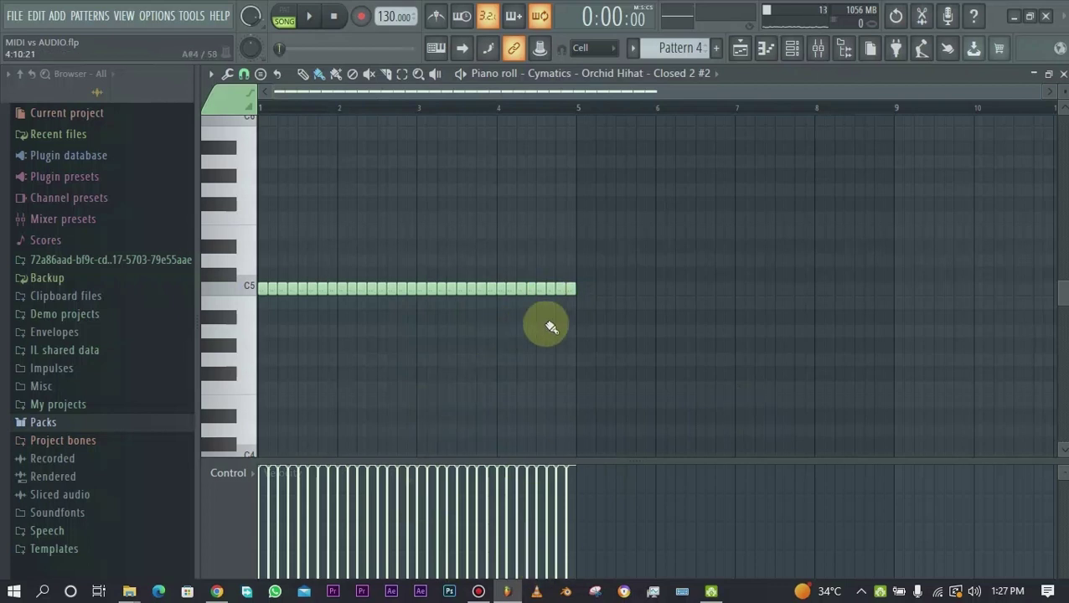
left_click(740, 48)
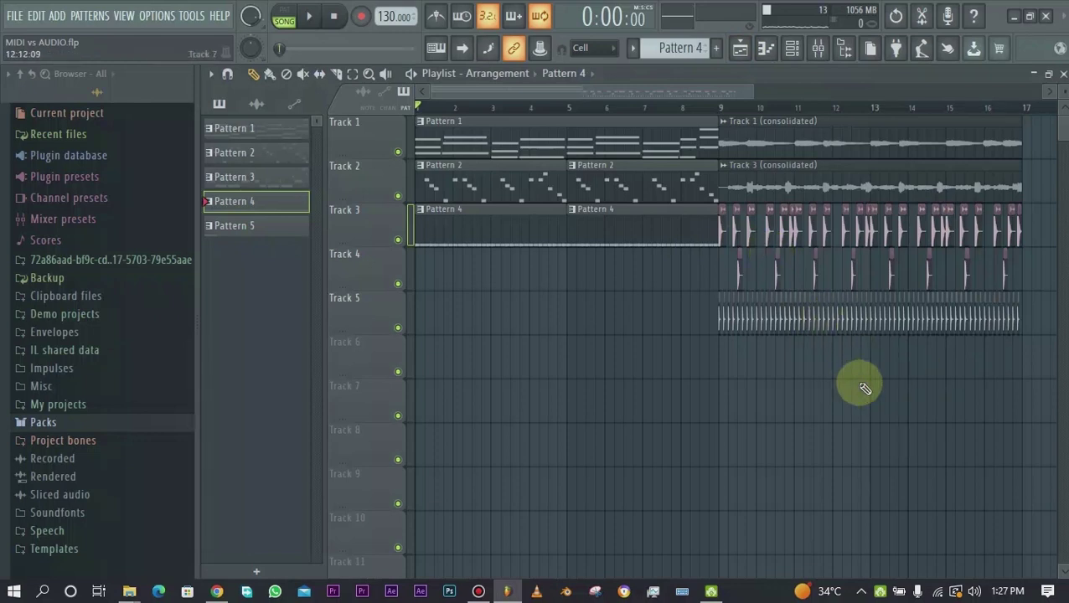
scroll(897, 384, "up", 4)
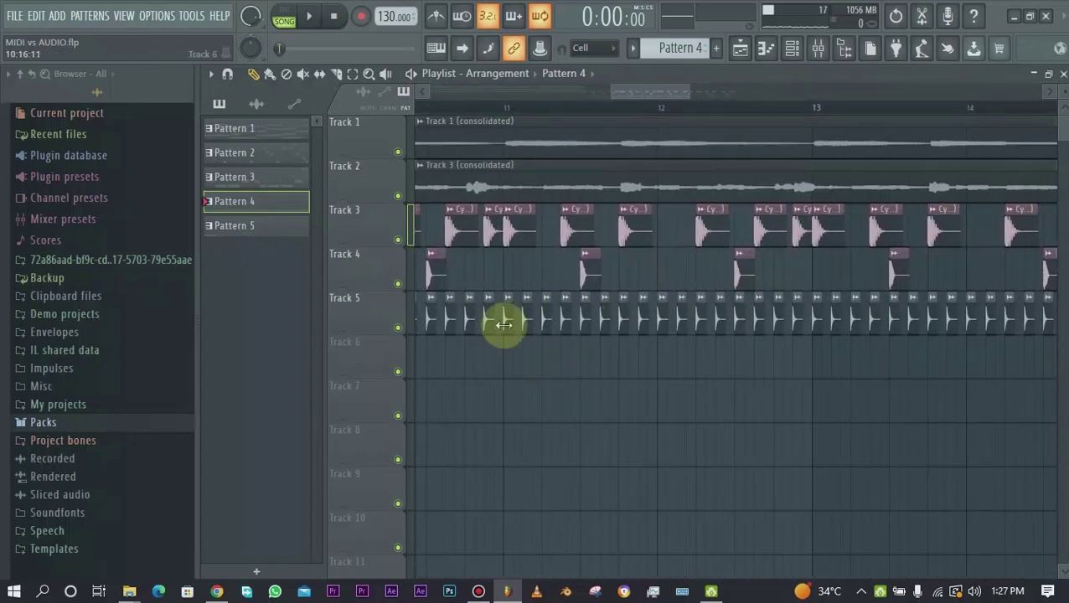
double_click(584, 320)
left_click(759, 273)
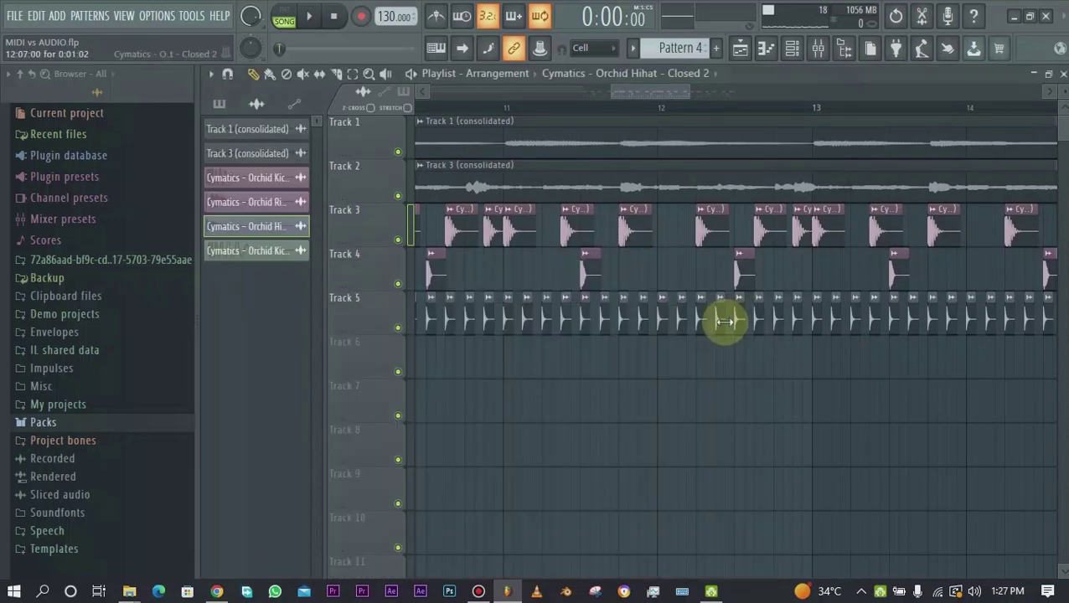
left_click_drag(645, 94, 453, 94)
double_click(453, 231)
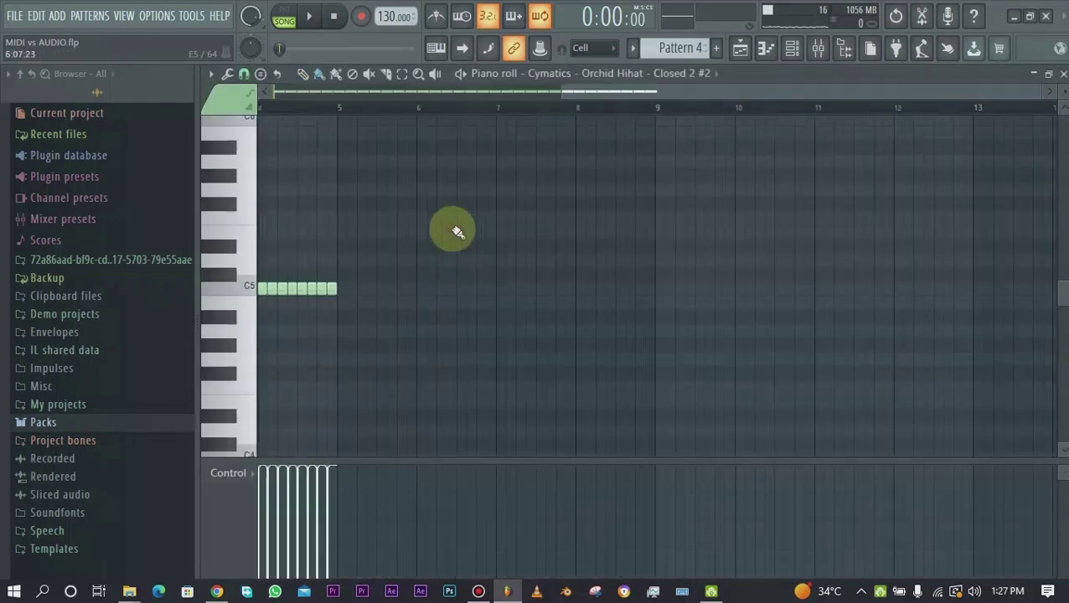
left_click_drag(687, 91, 317, 112)
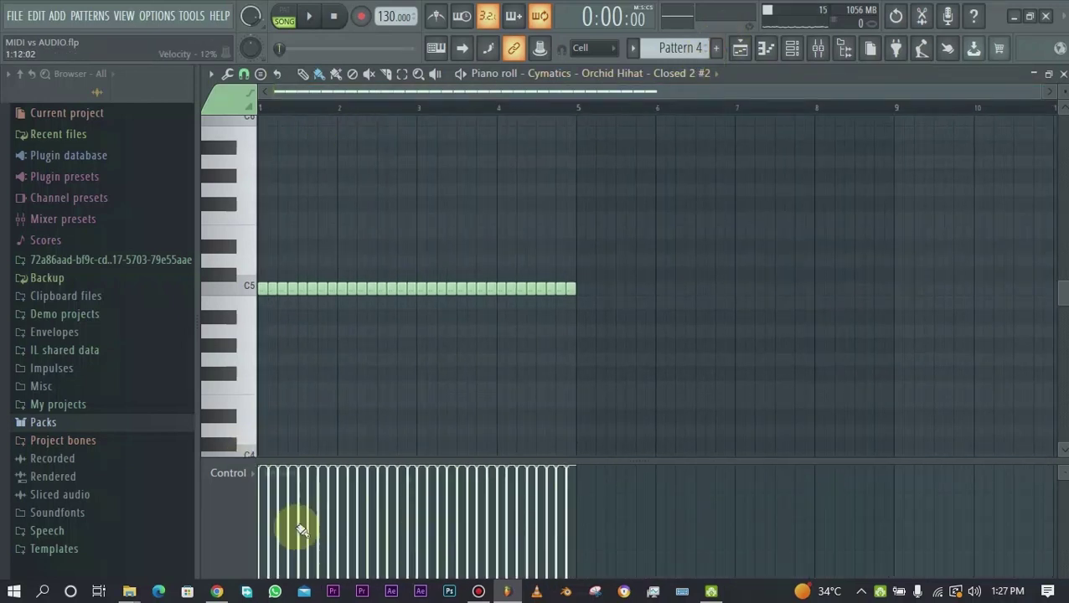
left_click(228, 473)
left_click(270, 479)
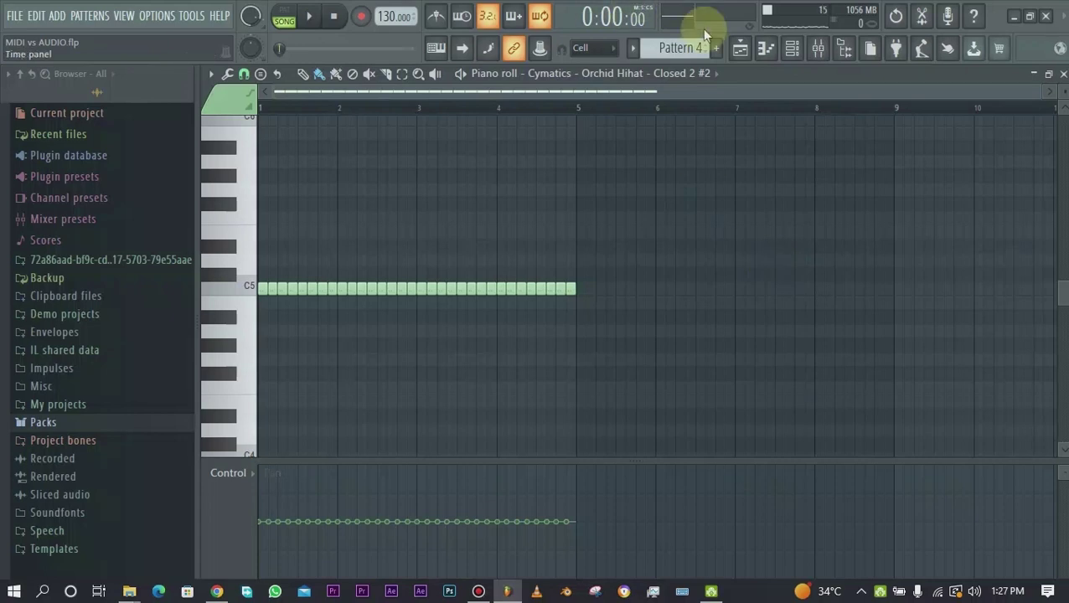
left_click(241, 471)
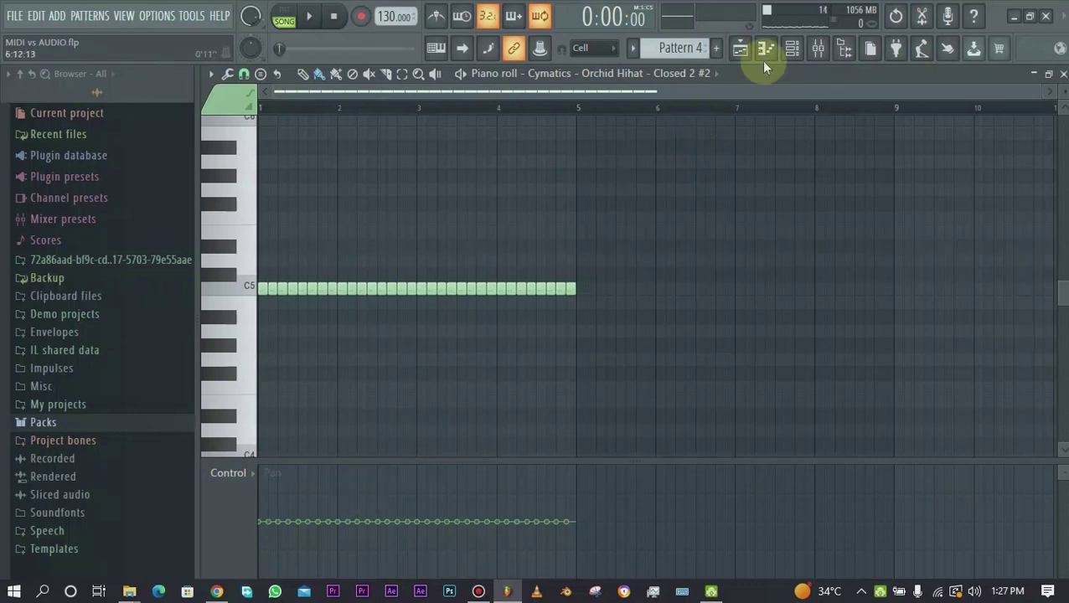
left_click(741, 52)
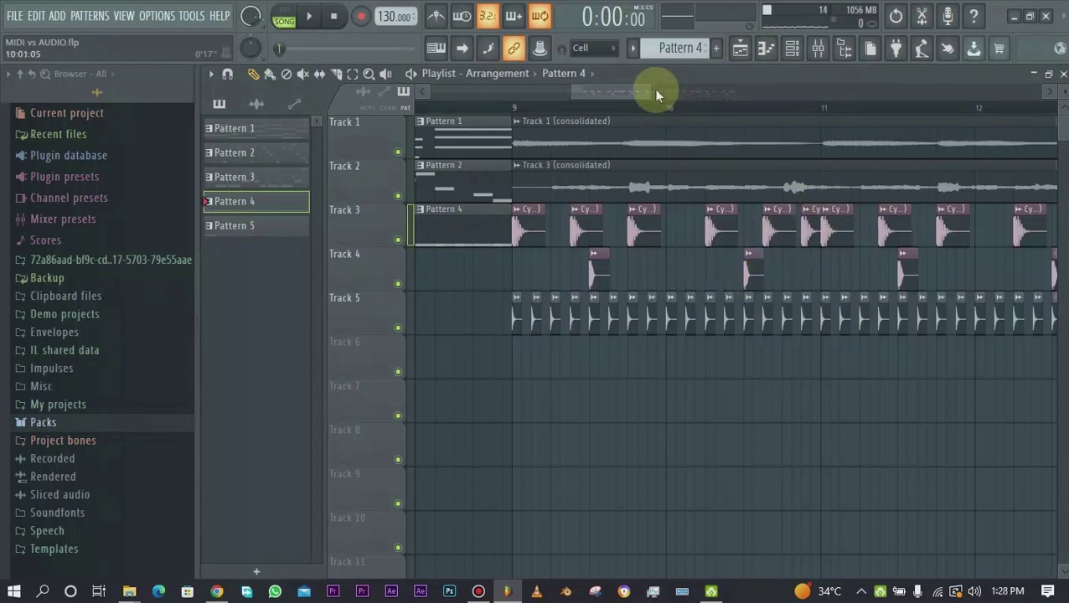
Zoom the playlist out and expand the Browser's Packs folder to list its sample packs.
left_click_drag(645, 87, 767, 89)
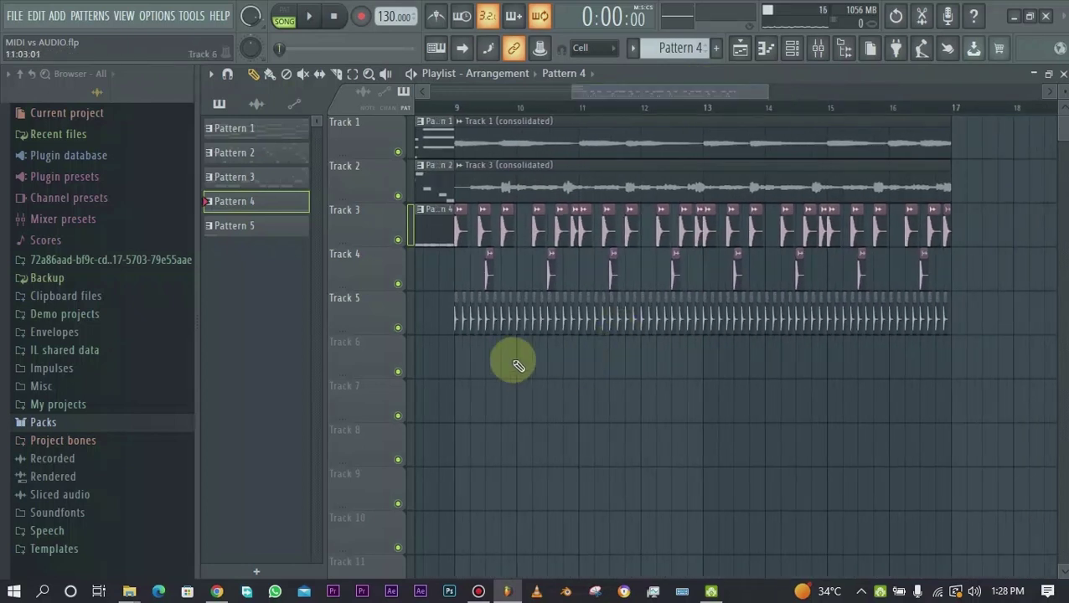
left_click(43, 422)
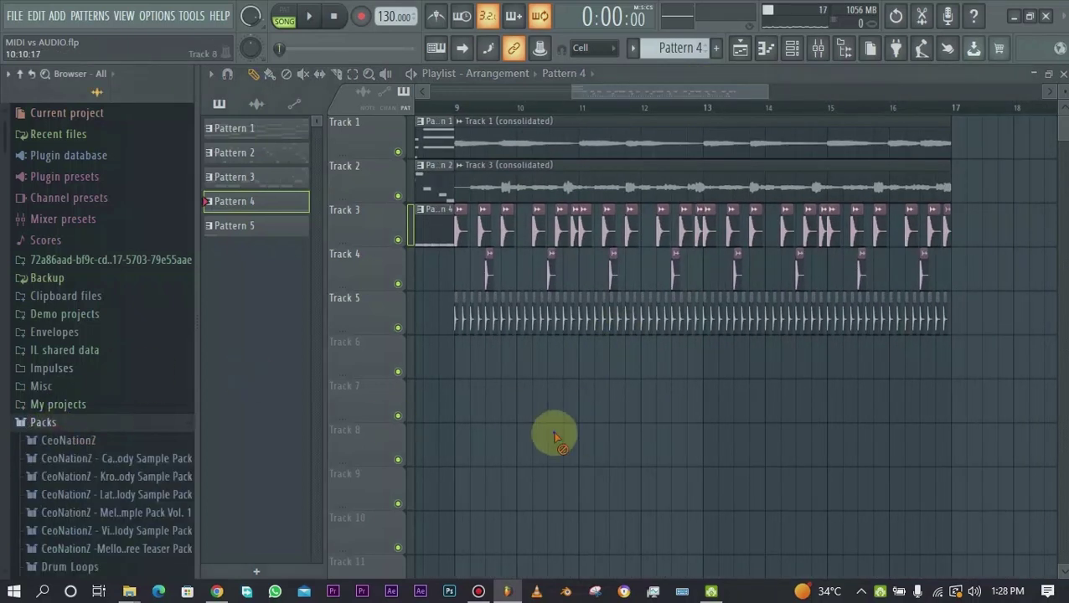
scroll(118, 429, "down", 6)
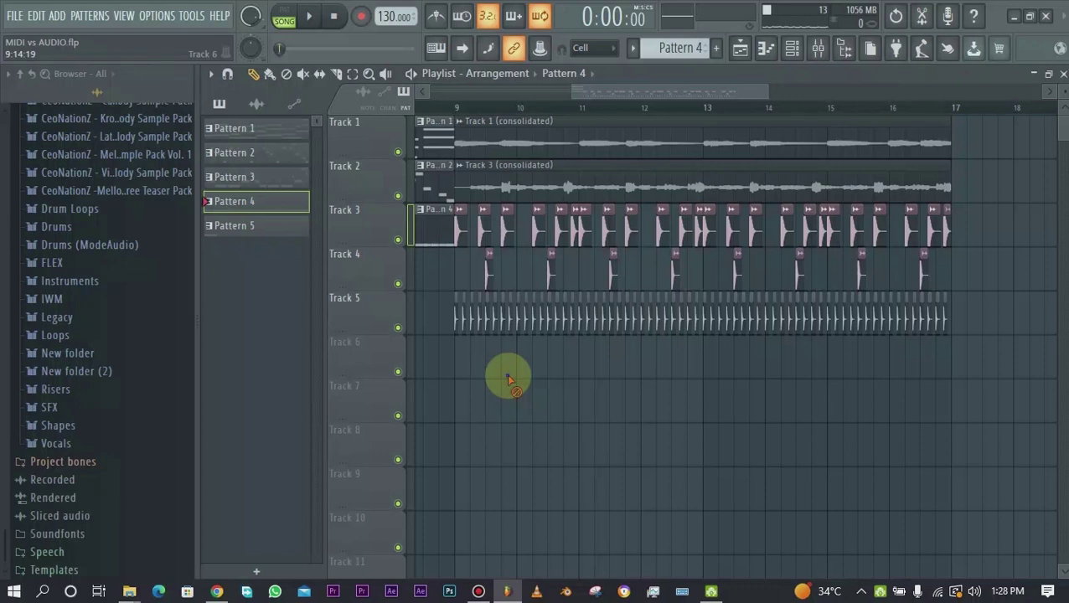
Expand the Risers folder and drop the Riser Cymbal sample onto Track 6.
left_click_drag(583, 91, 419, 92)
scroll(74, 331, "up", 5)
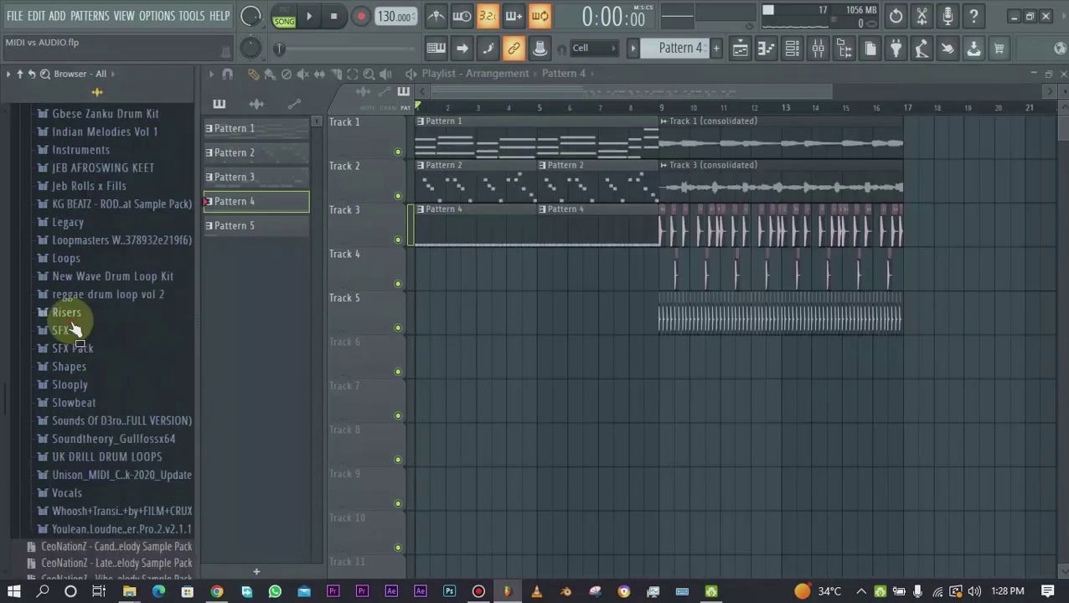
left_click(69, 317)
left_click_drag(89, 175, 550, 346)
Move the Riser Cymbal clip toward bar 8, trim it to end at bar 9, and open its settings.
left_click_drag(633, 357, 668, 341)
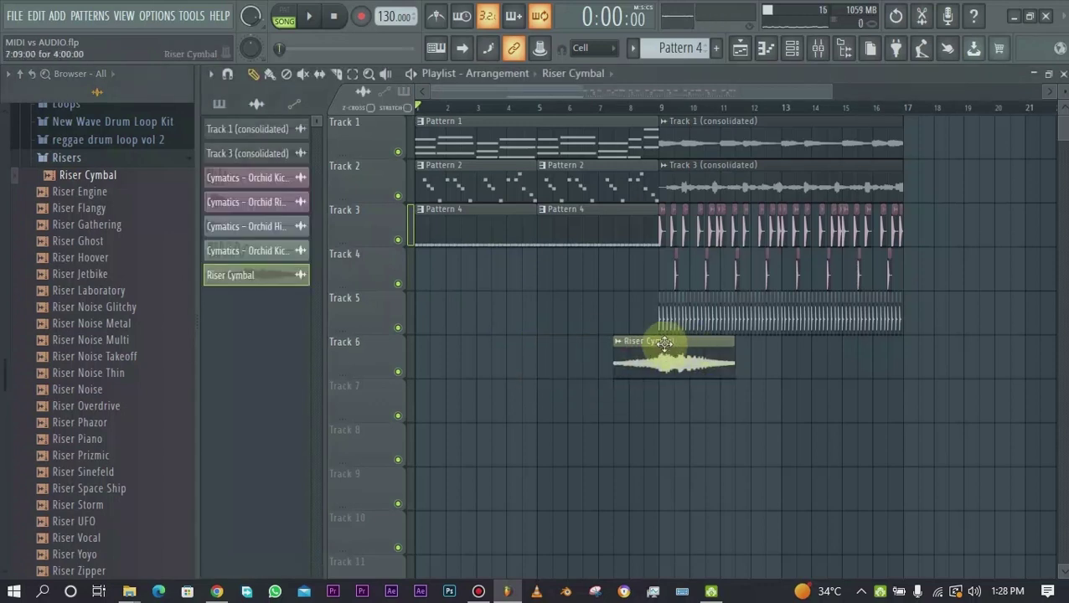
scroll(656, 353, "up", 3)
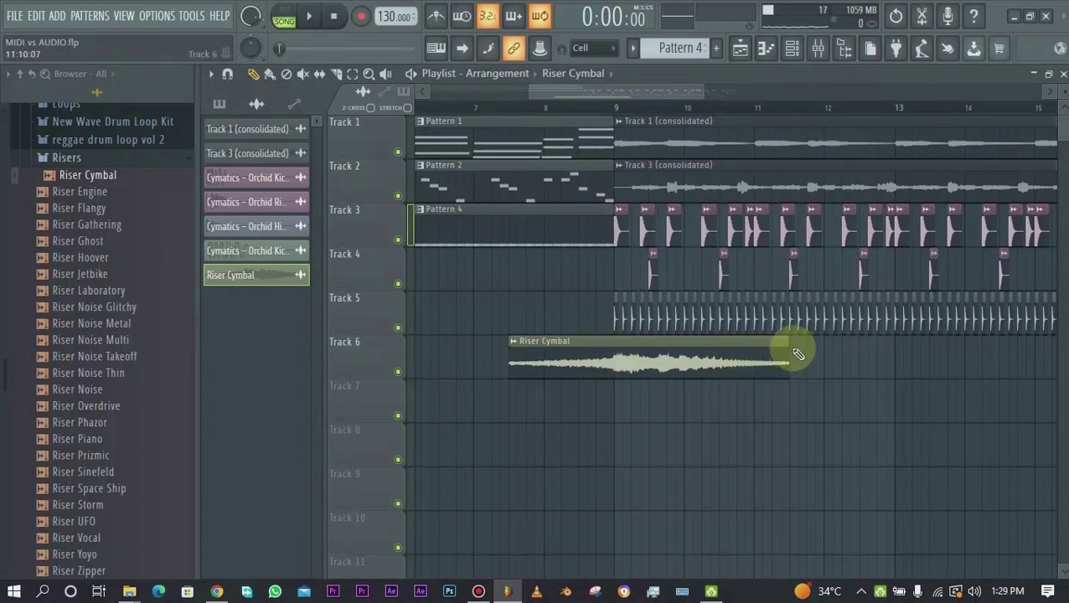
left_click_drag(799, 355, 604, 370)
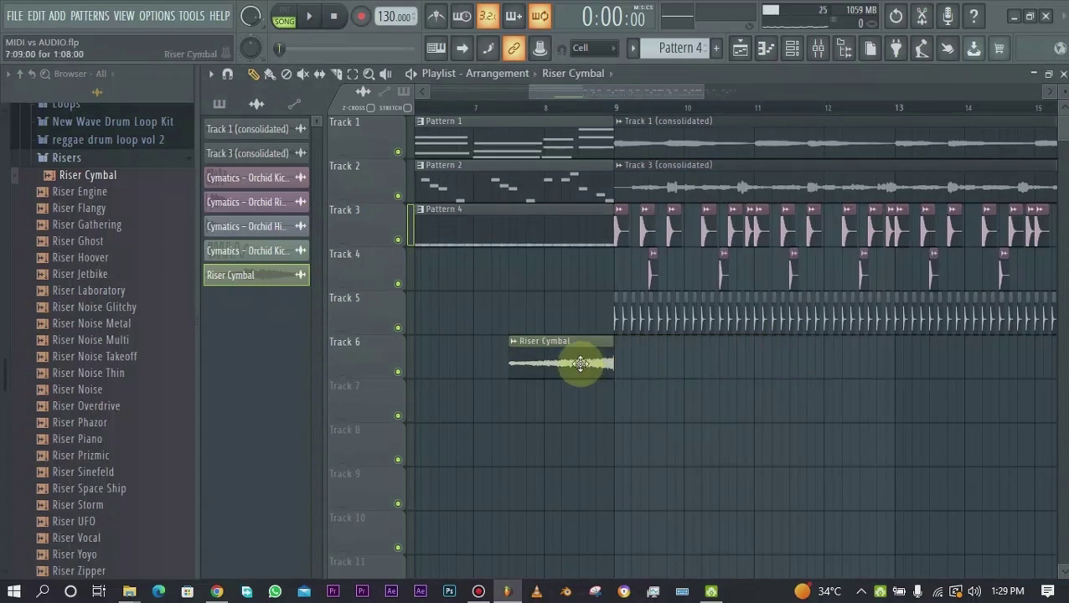
double_click(580, 364)
left_click_drag(527, 233, 661, 147)
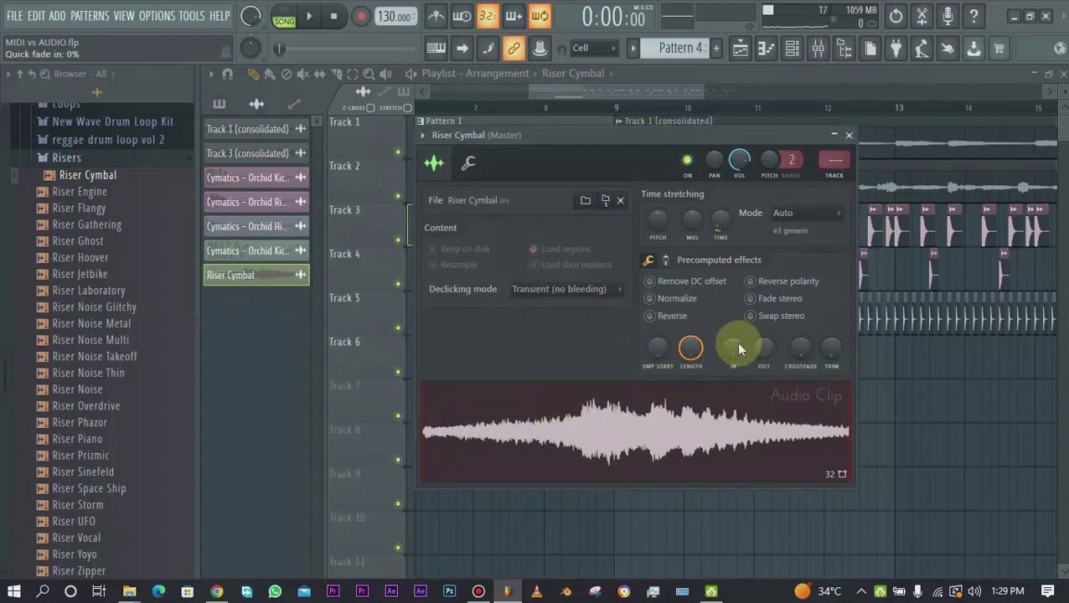
Raise the Riser Cymbal's IN knob for a long fade-in, then close its settings.
mouse_move(732, 347)
left_mouse_down()
mouse_move(732, 325)
mouse_move(733, 350)
left_mouse_up()
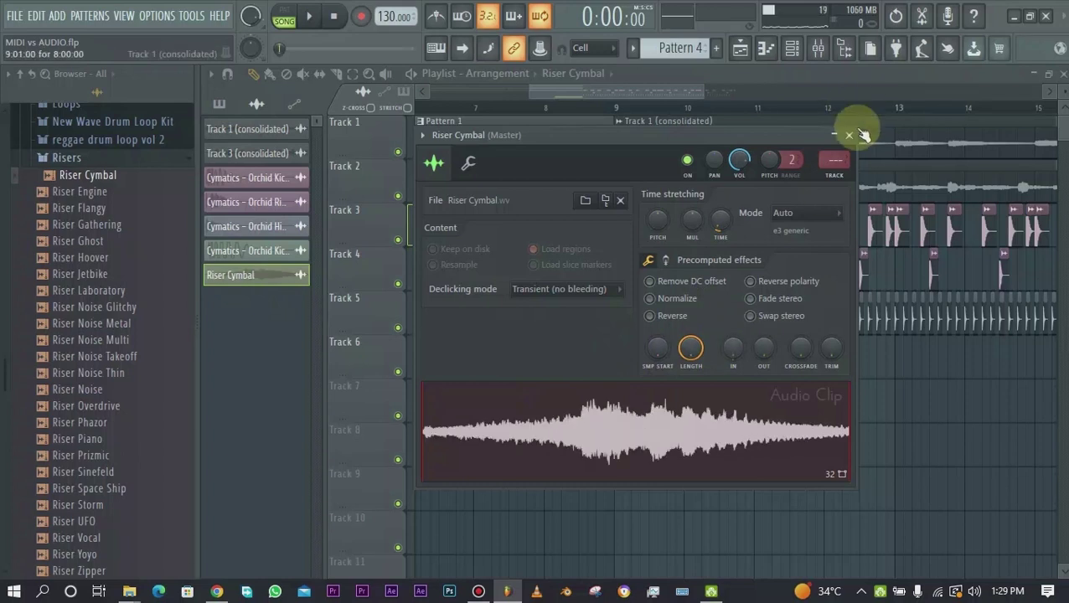
key("Escape")
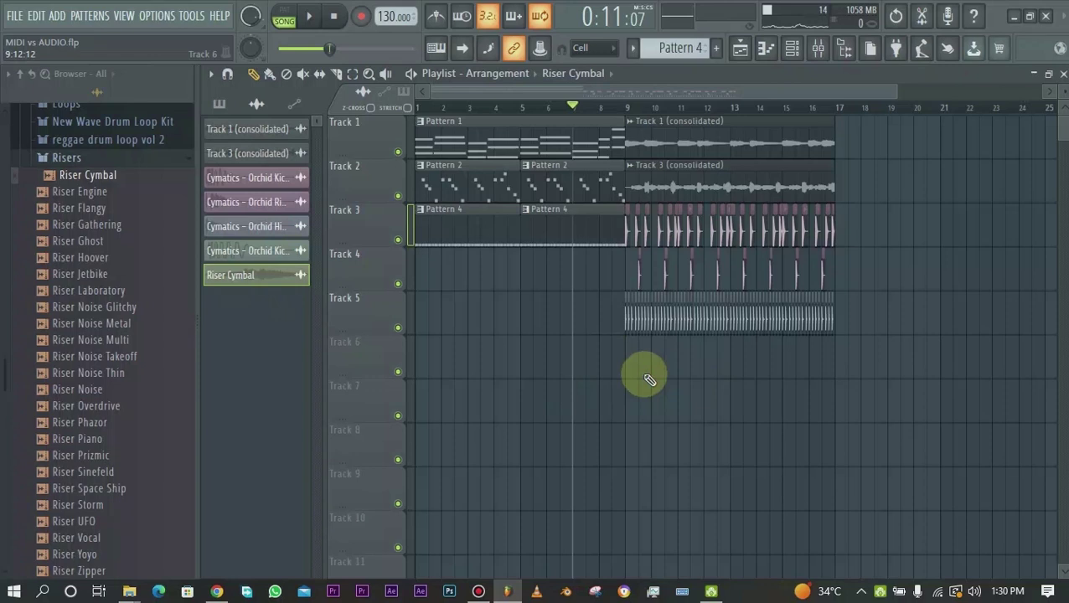
Scroll the Browser panel back up toward the top of its list.
scroll(649, 379, "up", 5)
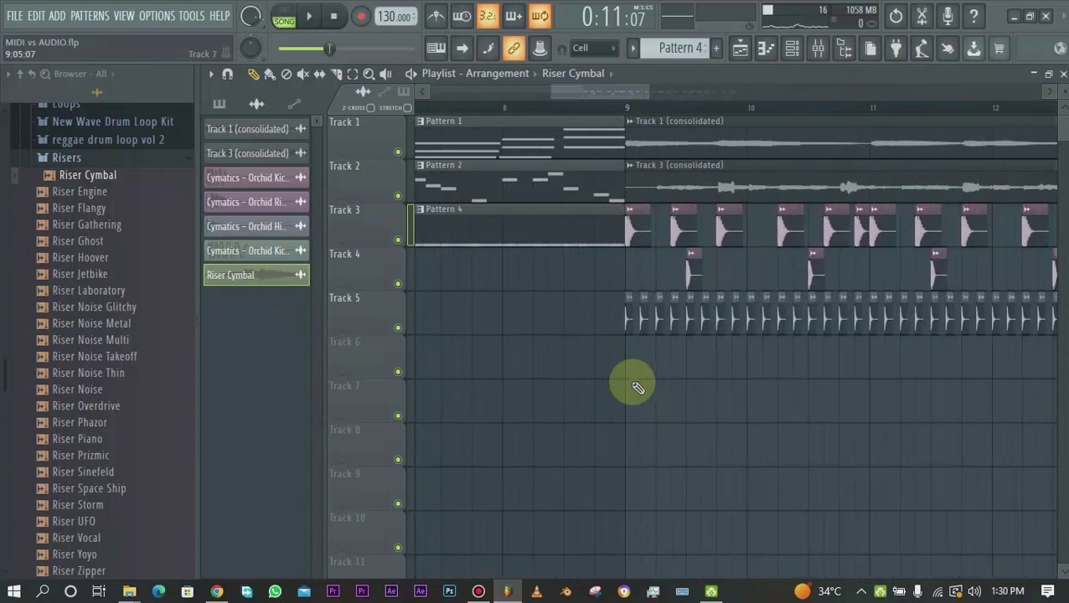
scroll(635, 386, "down", 3)
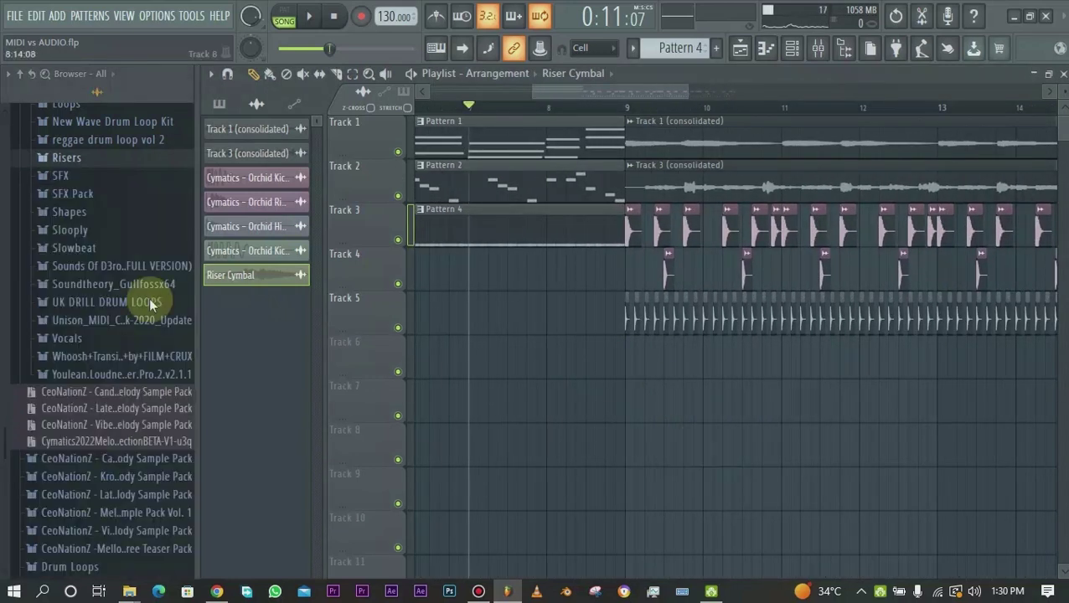
scroll(126, 243, "up", 3)
scroll(126, 243, "up", 2)
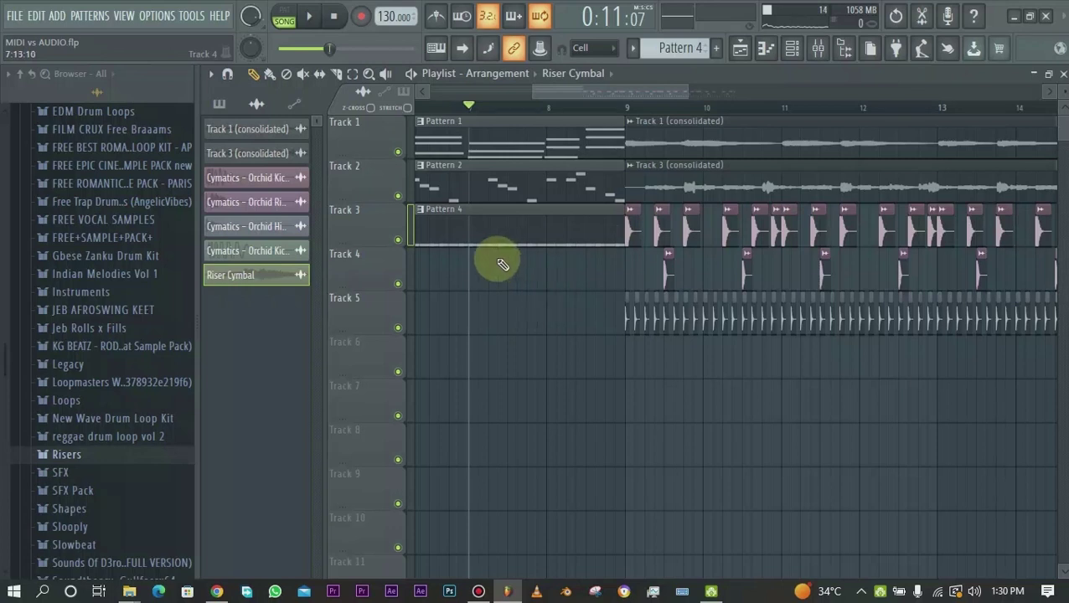
Switch Pattern 4's piano roll control lane to Note velocity and go back to the playlist.
double_click(544, 220)
left_click(228, 472)
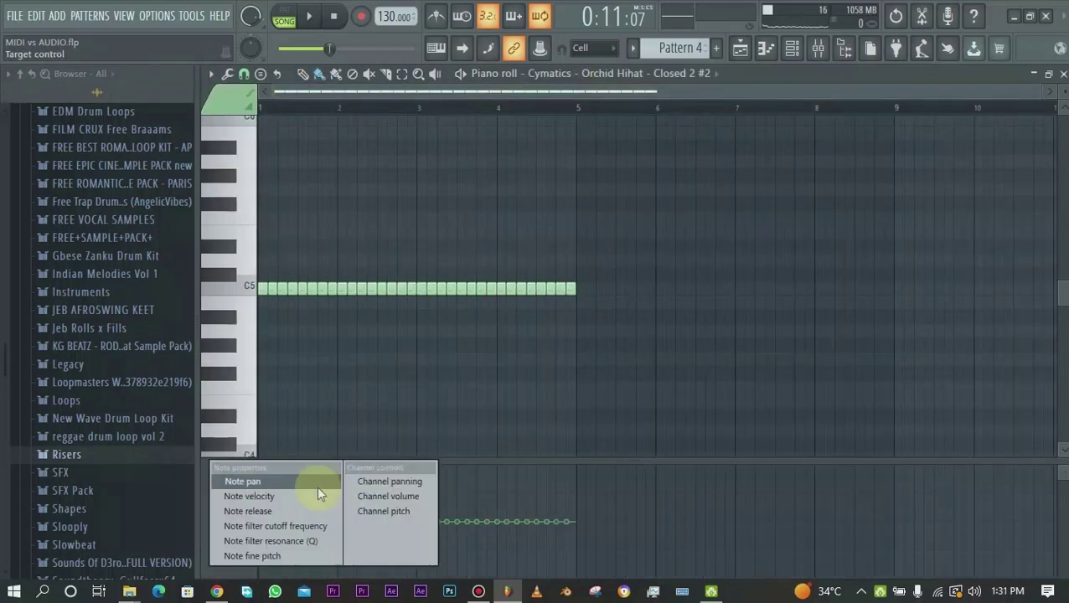
left_click(293, 495)
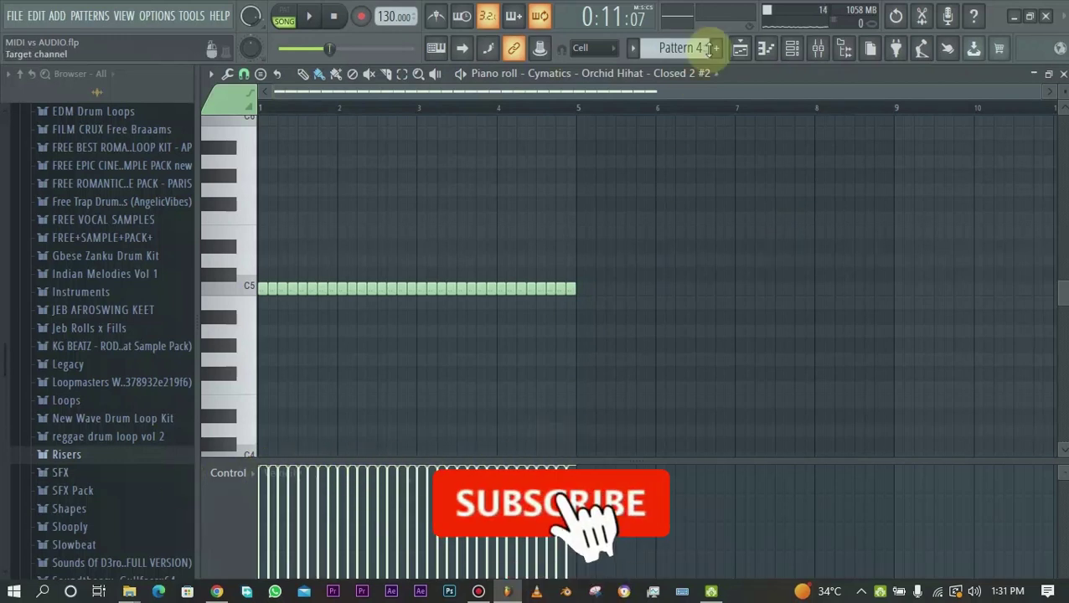
left_click(740, 47)
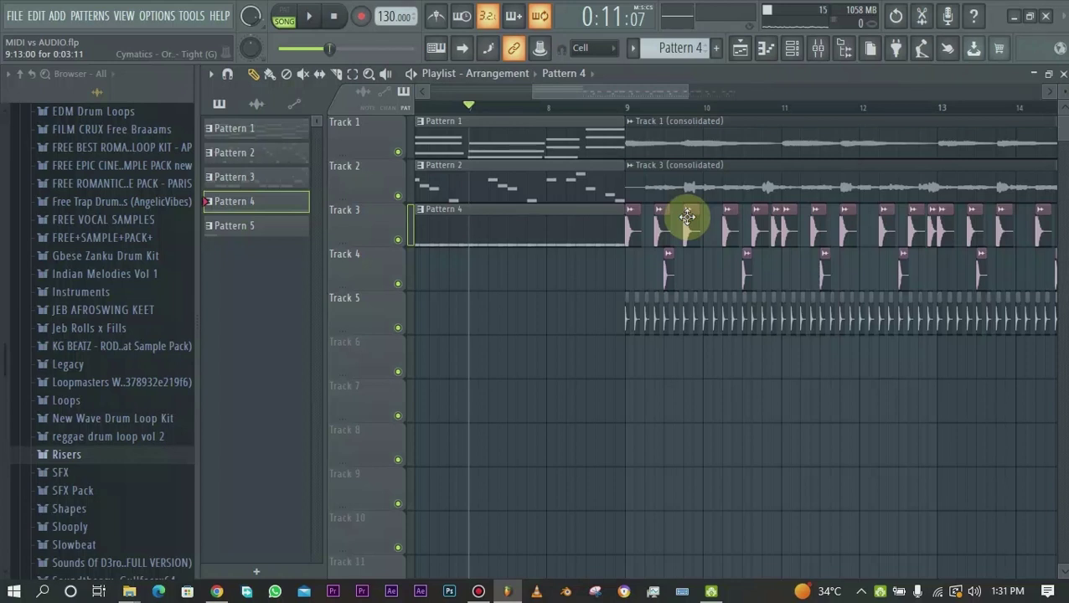
double_click(569, 235)
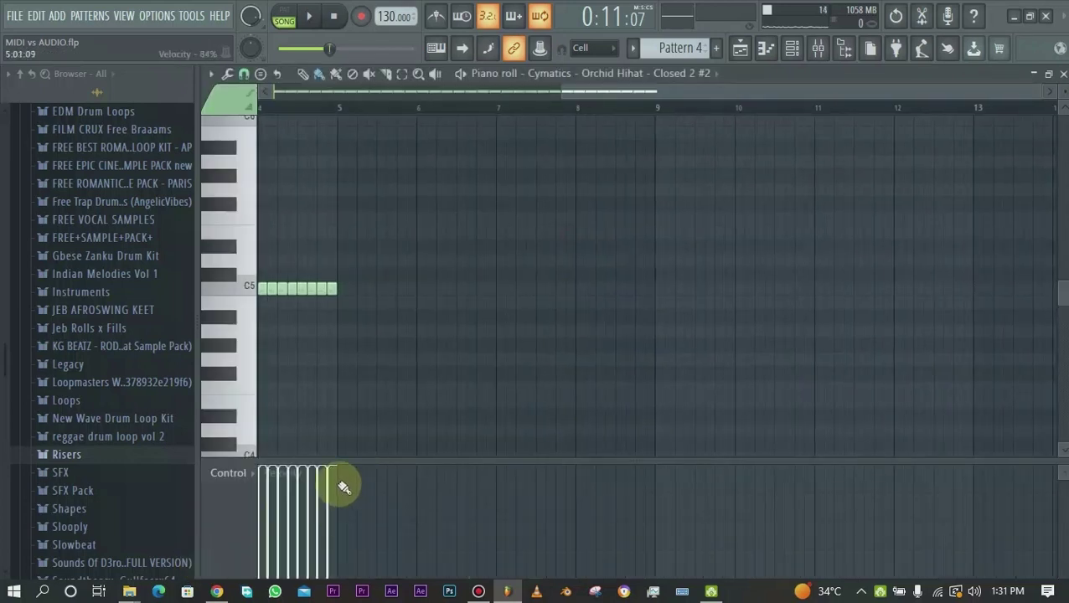
left_click(465, 92)
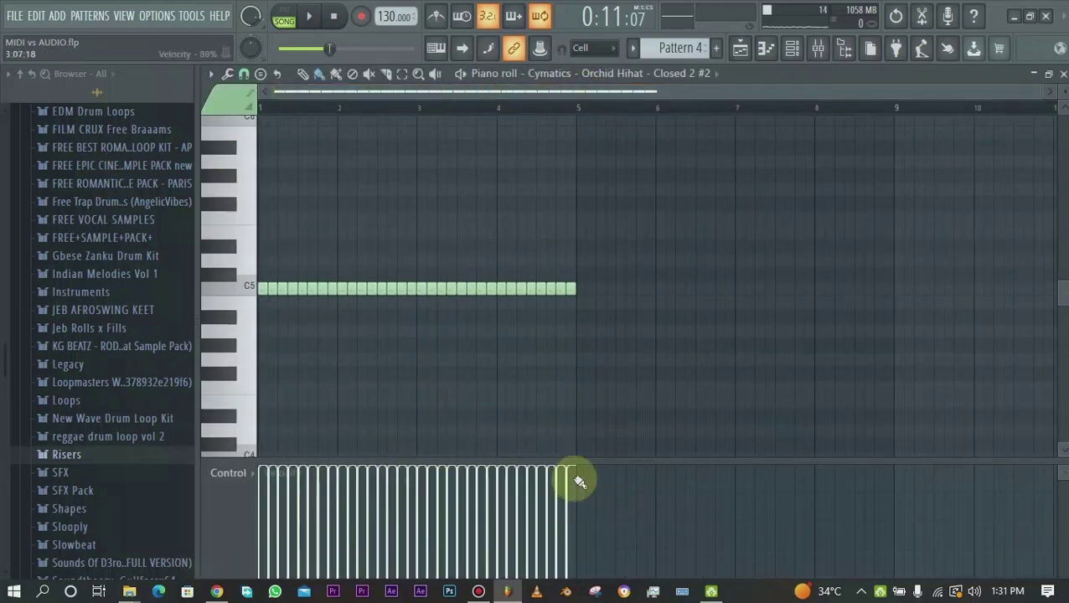
left_click(740, 48)
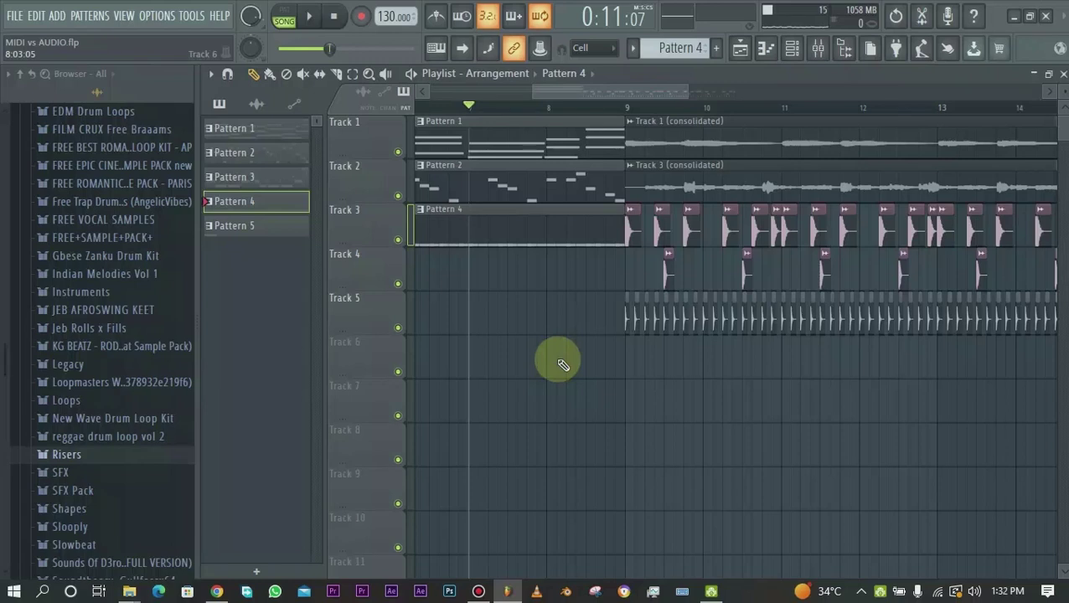
Stretch the playlist zoom bar to show bars 1 through 22.
left_click_drag(531, 90, 423, 91)
left_click_drag(687, 91, 845, 91)
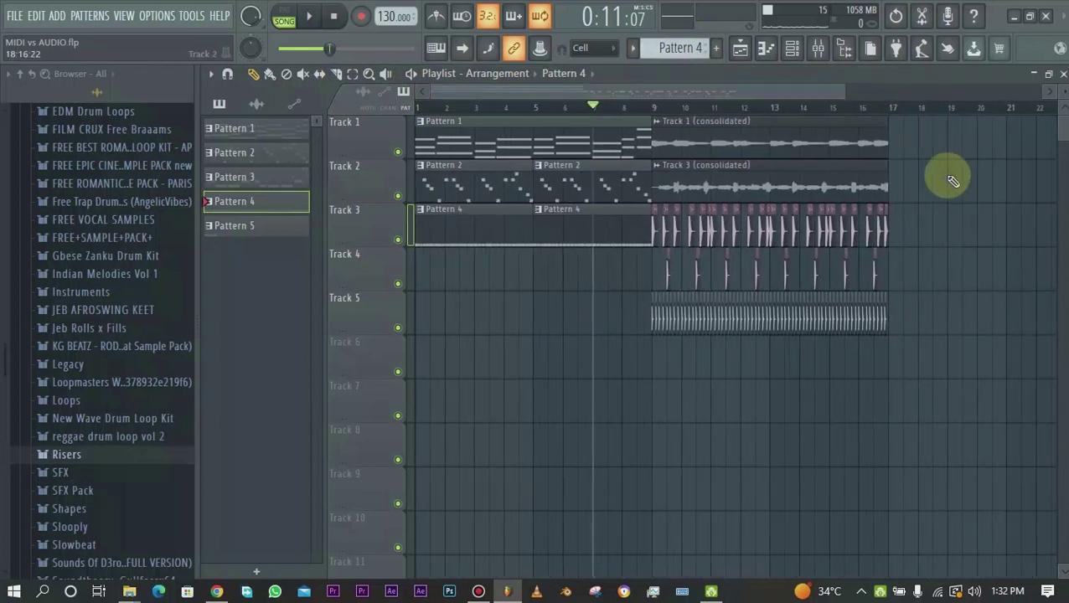